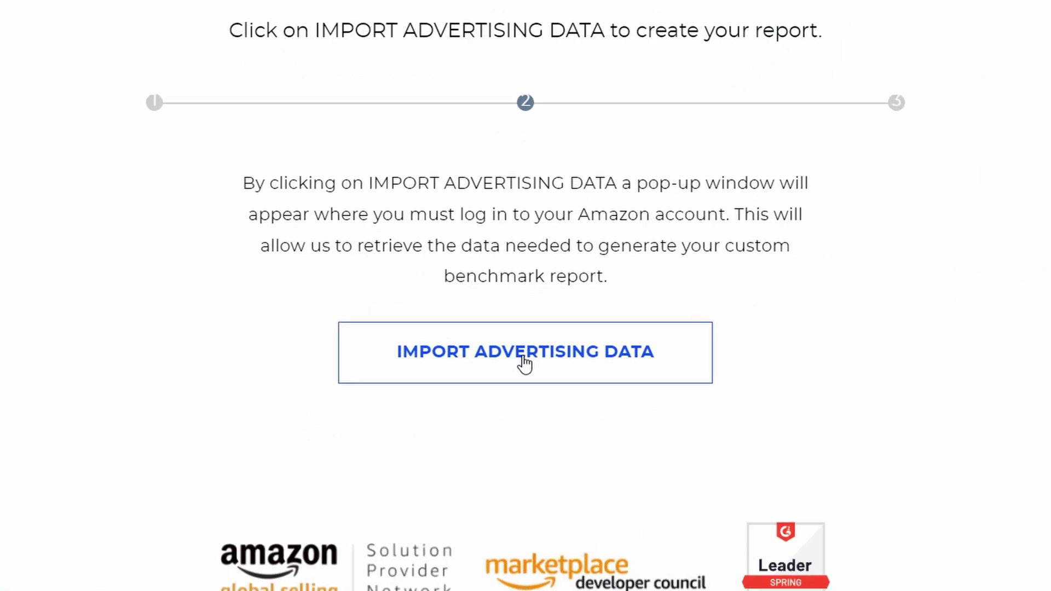
Import the advertising data from the Amazon account to create the benchmark report
left_click(516, 331)
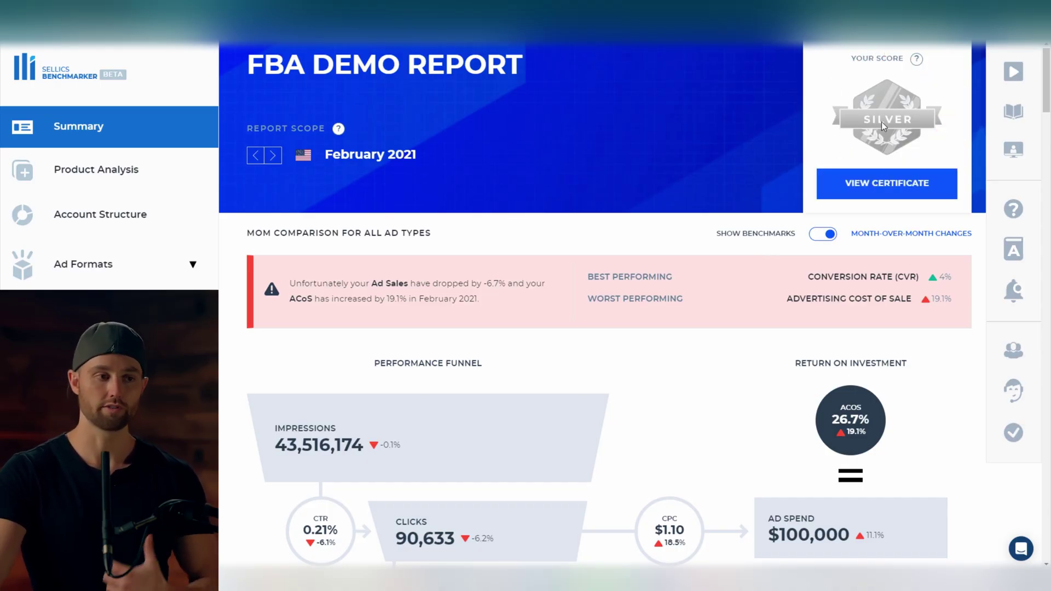
Switch the report summary to benchmarks for all ad types and back to month-over-month changes
left_click(821, 235)
left_click(821, 236)
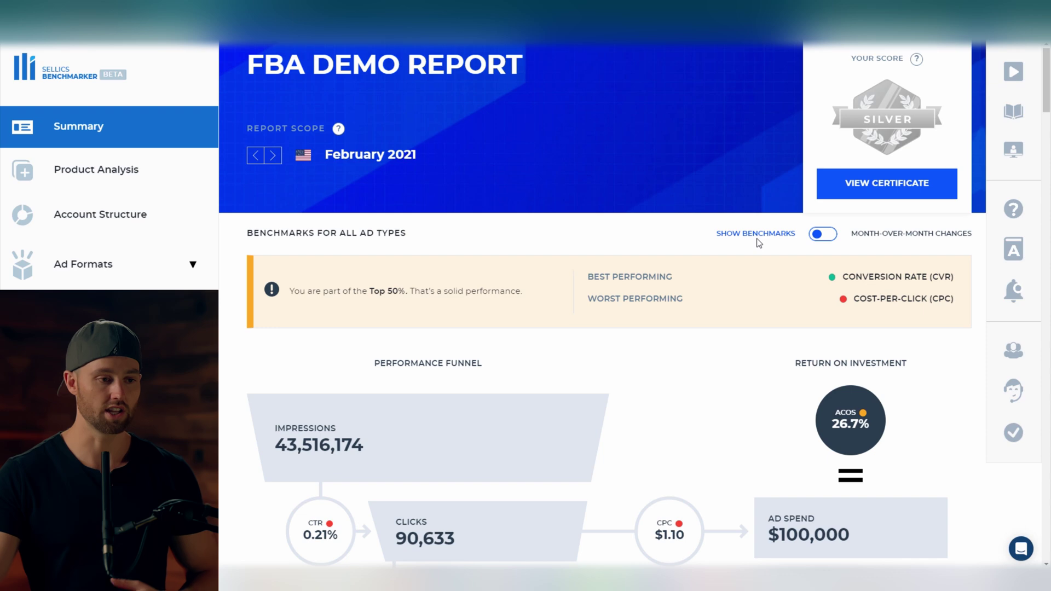
left_click(832, 236)
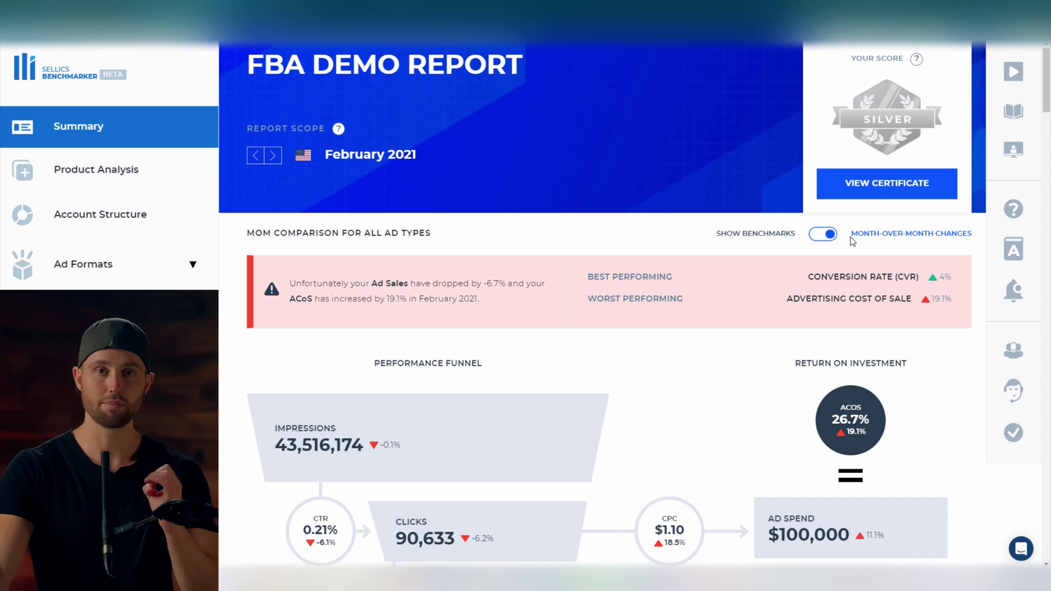
Review the performance funnel and return-on-investment metrics in the February 2021 summary
scroll(852, 241, "down", 3)
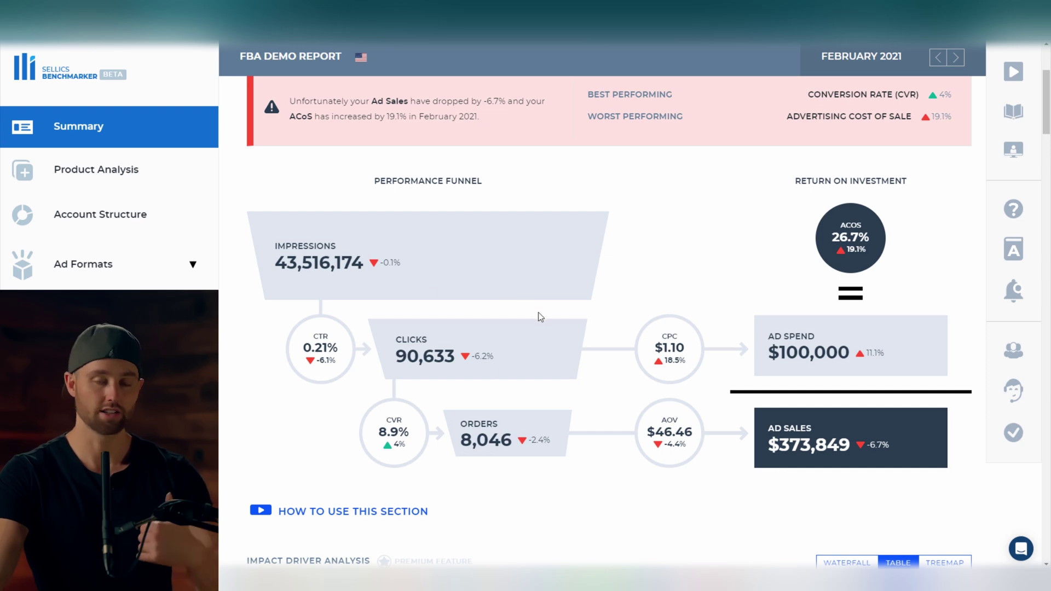
scroll(593, 364, "down", 4)
scroll(593, 364, "up", 4)
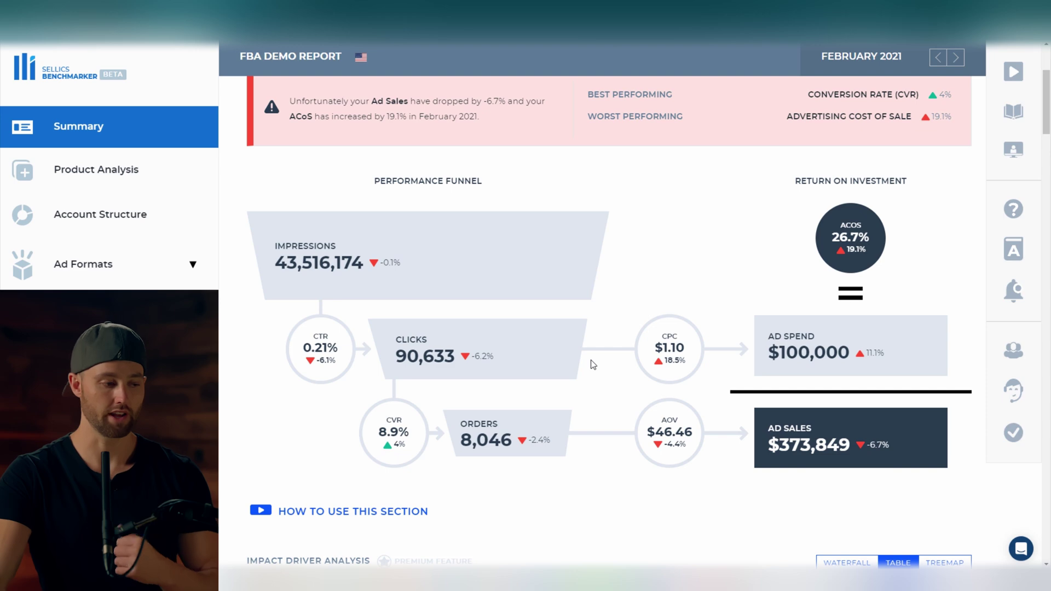
scroll(591, 361, "down", 3)
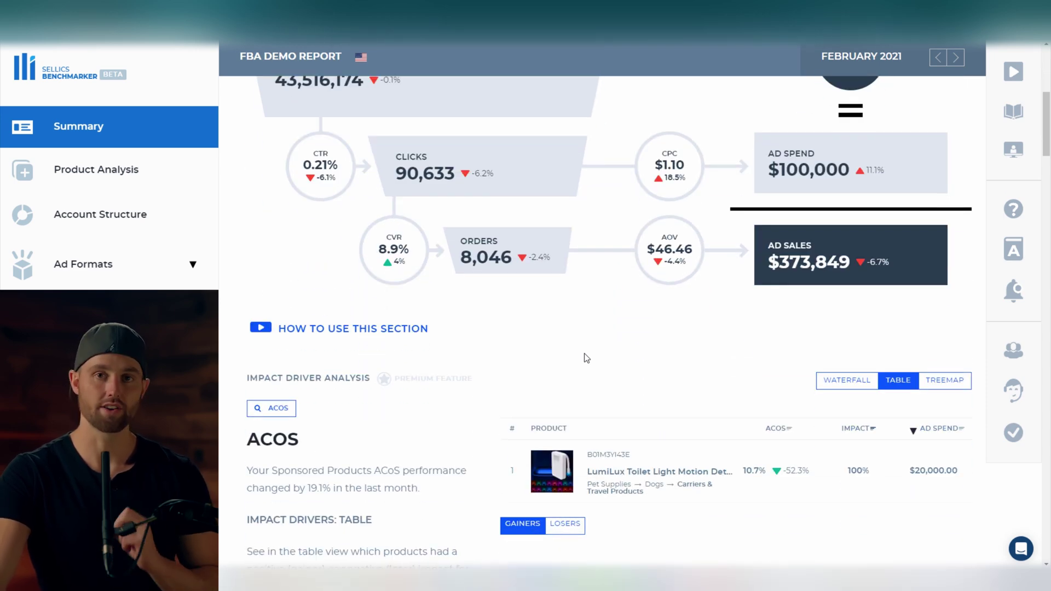
scroll(585, 354, "up", 2)
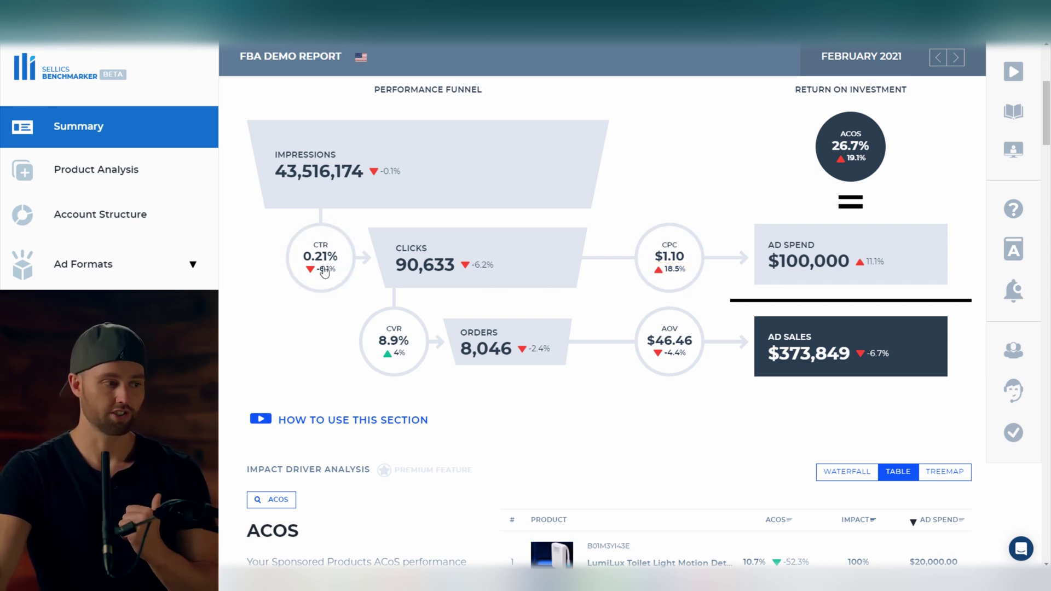
Open the KPI choices of the Impact Driver Analysis and compare them with the performance funnel metrics
scroll(324, 272, "down", 5)
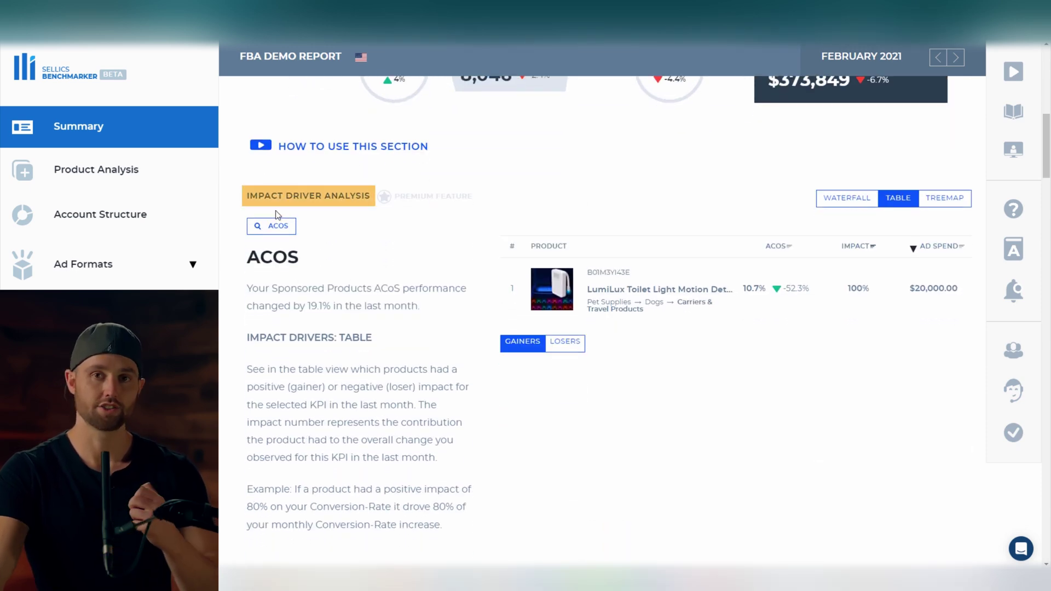
scroll(351, 192, "down", 1)
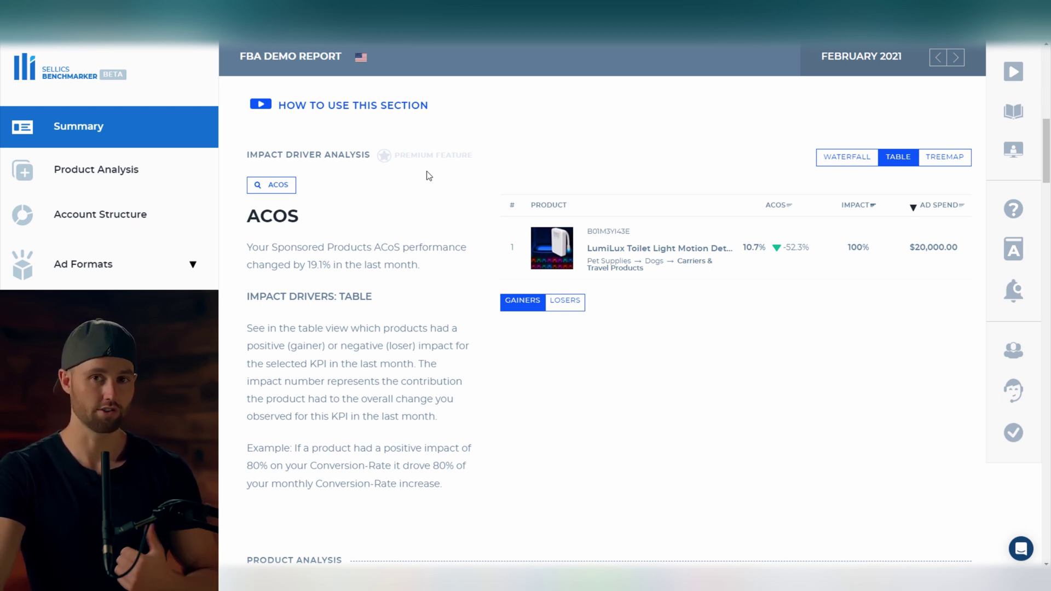
left_click(281, 186)
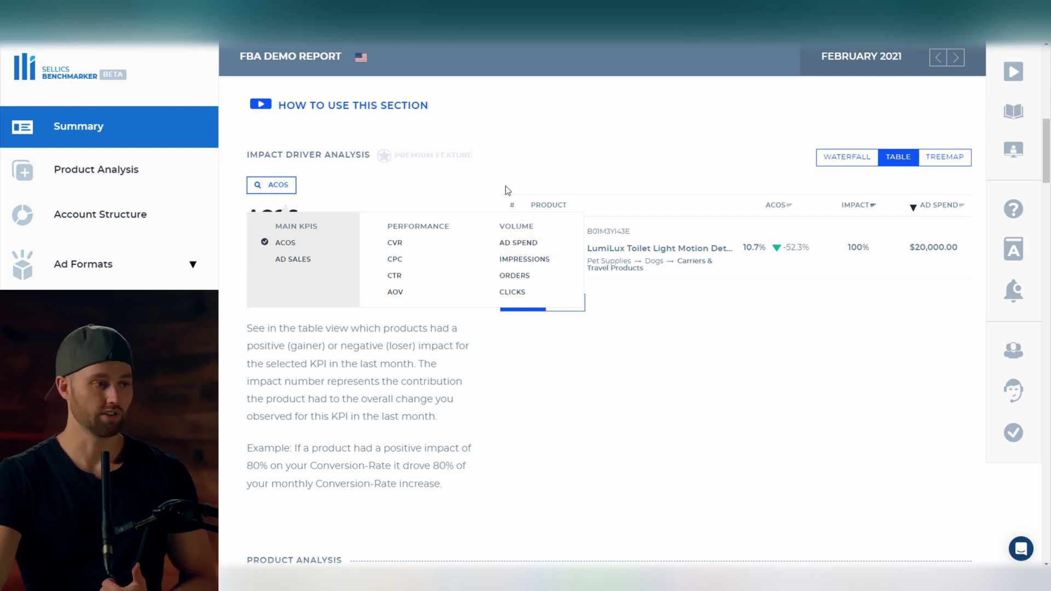
scroll(509, 256, "up", 5)
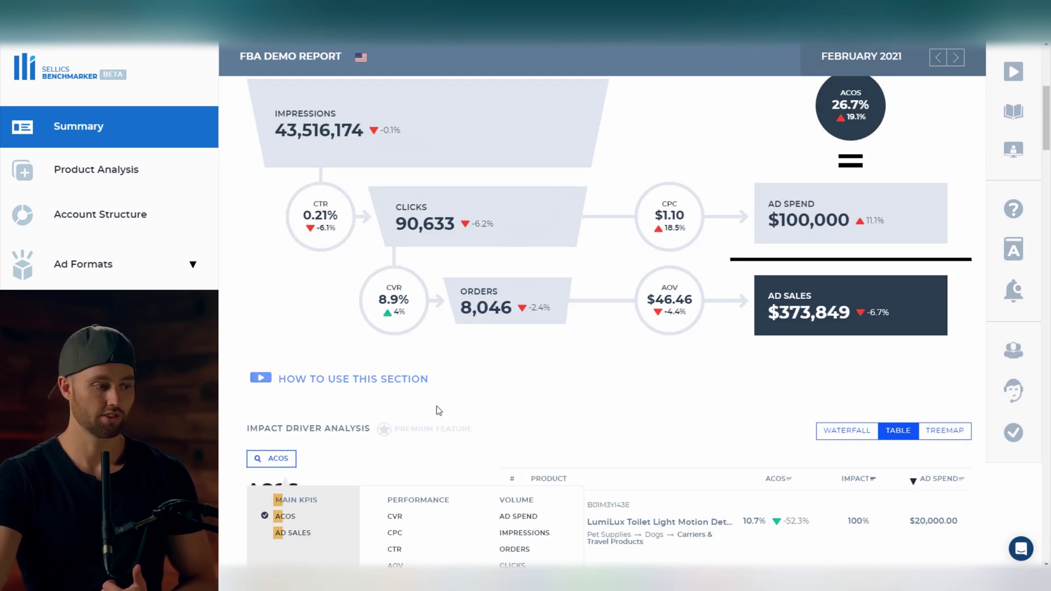
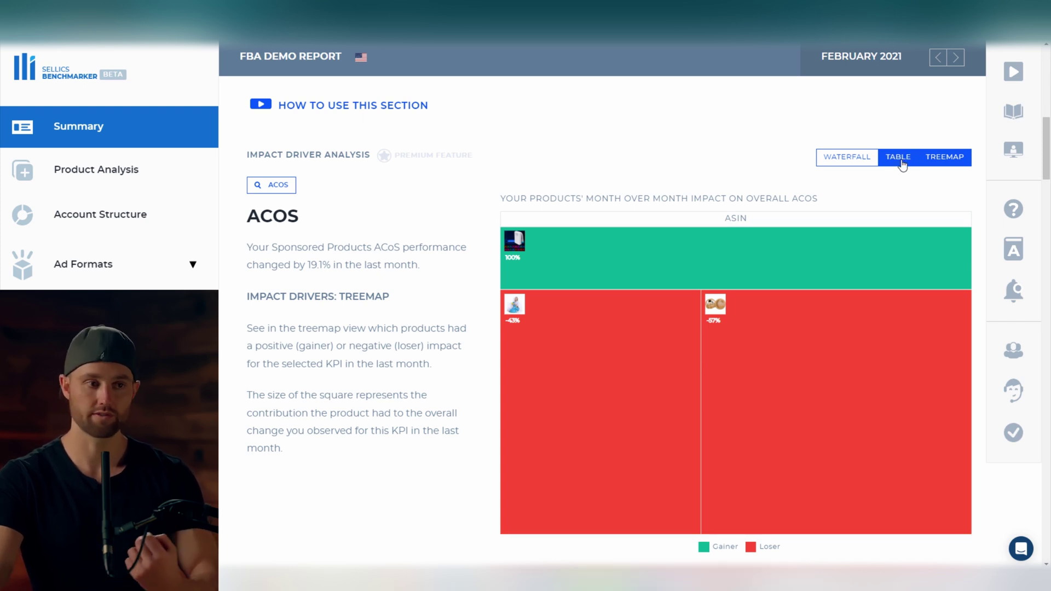
Show the ACoS impact drivers as a table and compare the gainers with the losers
left_click(902, 165)
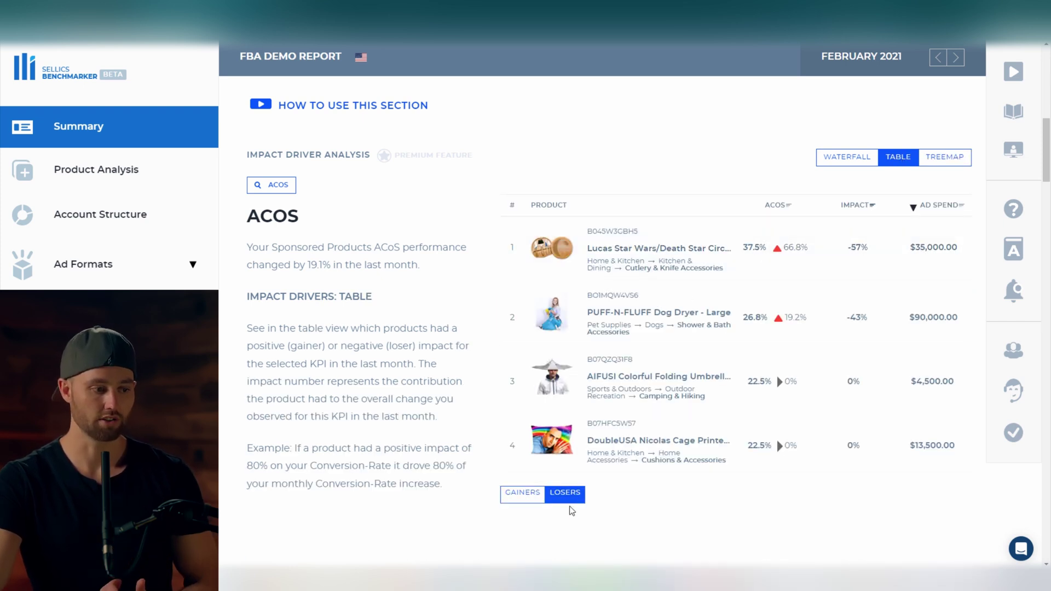
left_click(536, 497)
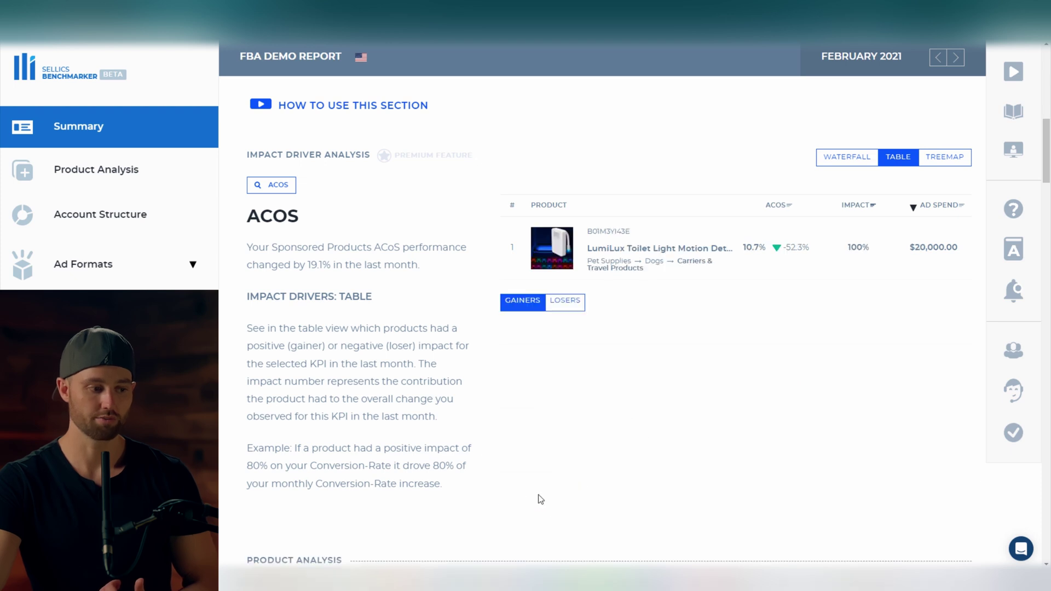
left_click(567, 305)
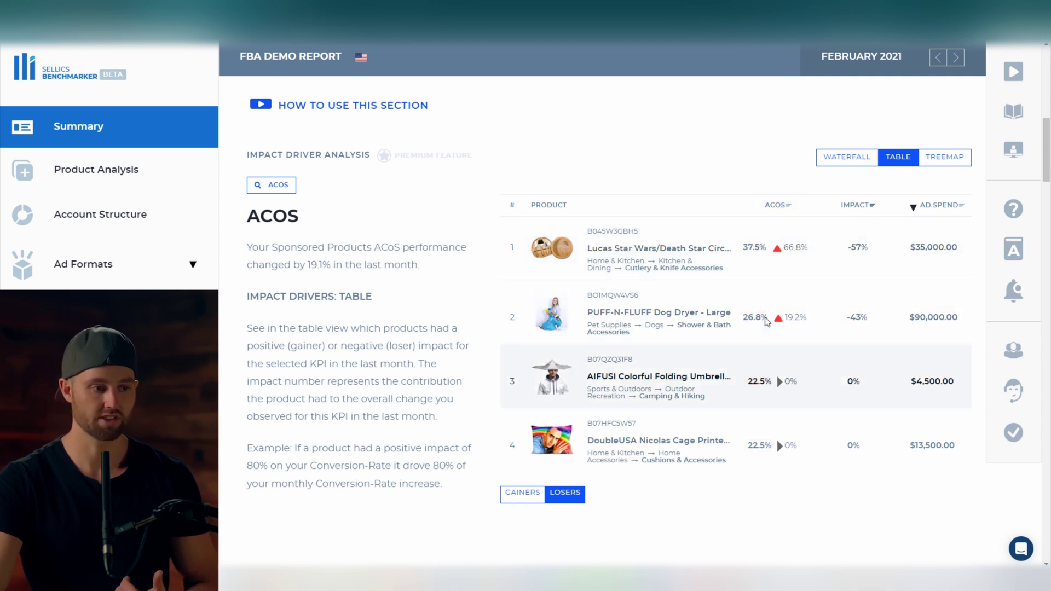
mouse_move(795, 210)
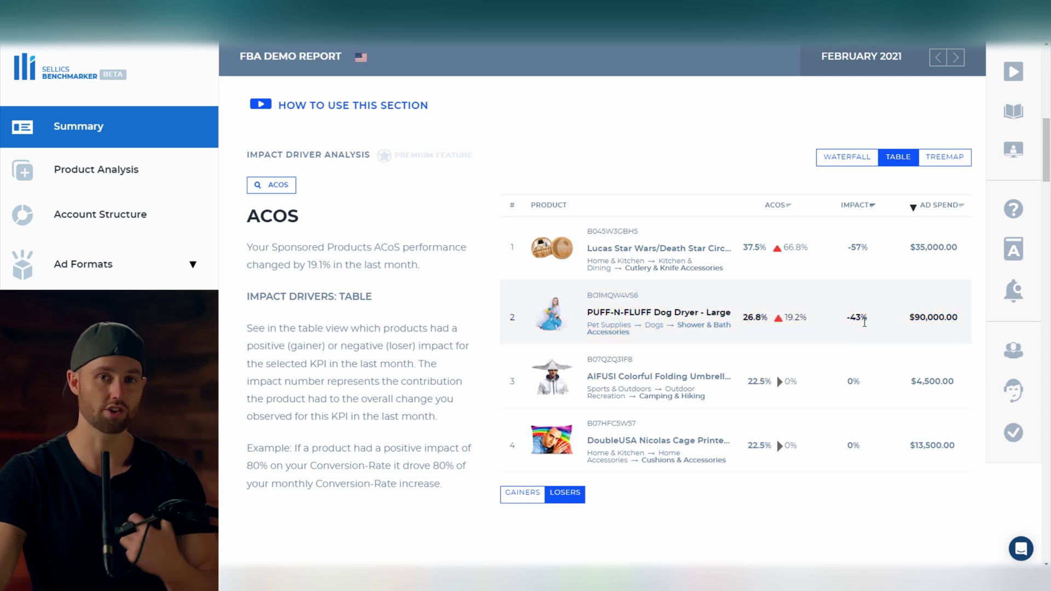
Show the ACoS impact drivers as a waterfall chart and inspect the Lucas Star Wars/Death Star product's bar
left_click(858, 161)
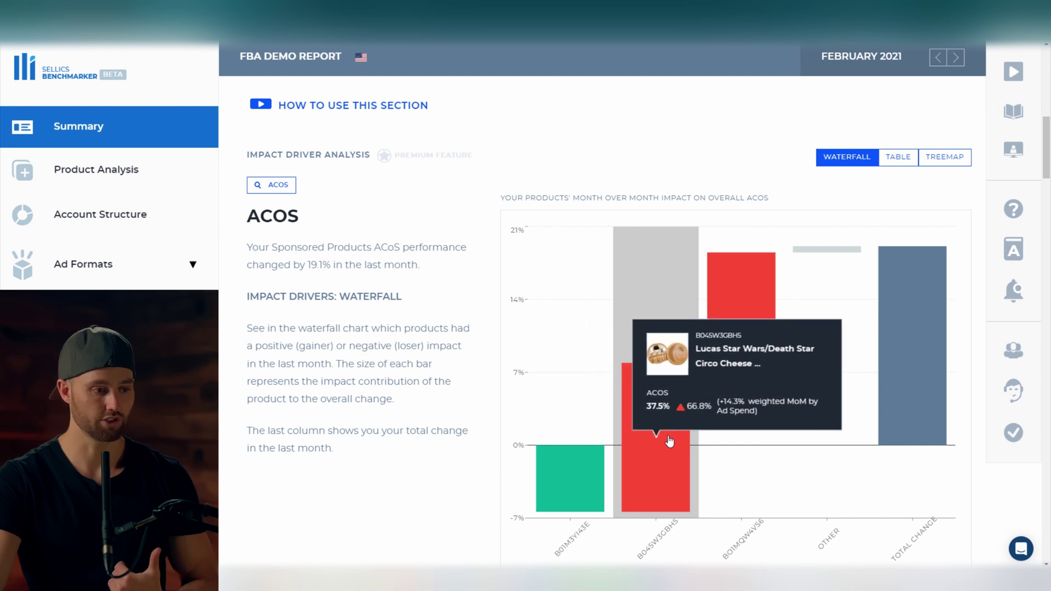
mouse_move(591, 483)
mouse_move(675, 441)
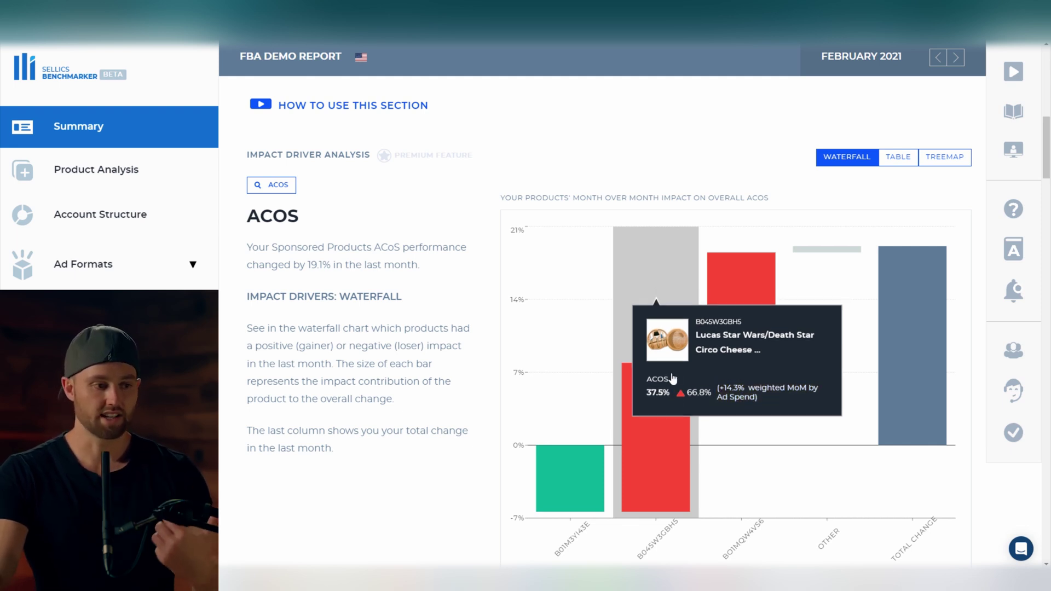
Highlight the PUFF-N-FLUFF Dog Dryer's ACoS change and ad spend in the table, and inspect its bar in the waterfall chart
left_click(899, 157)
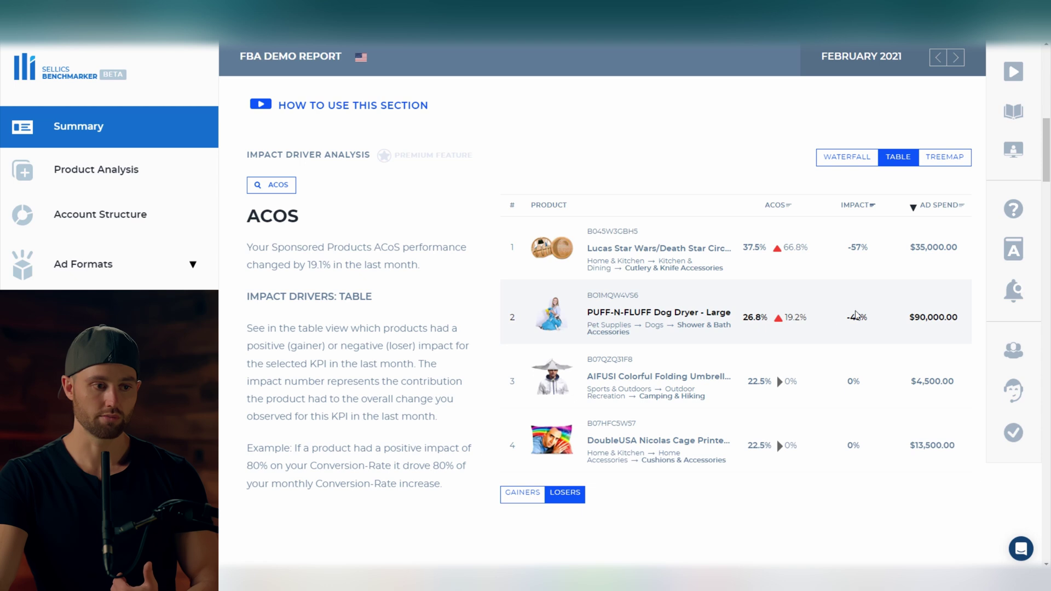
double_click(796, 319)
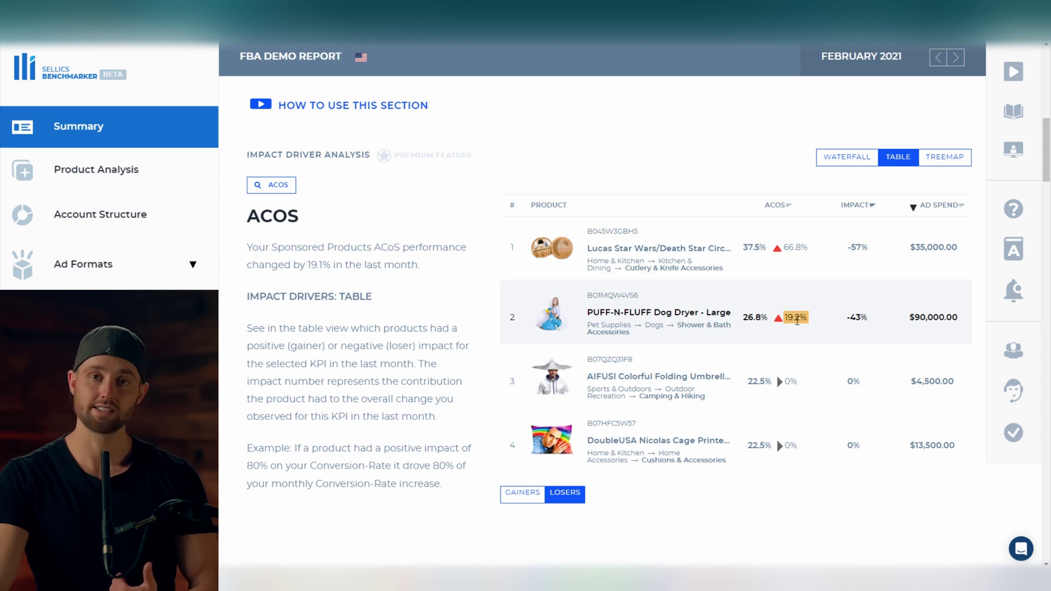
left_click_drag(910, 318, 958, 318)
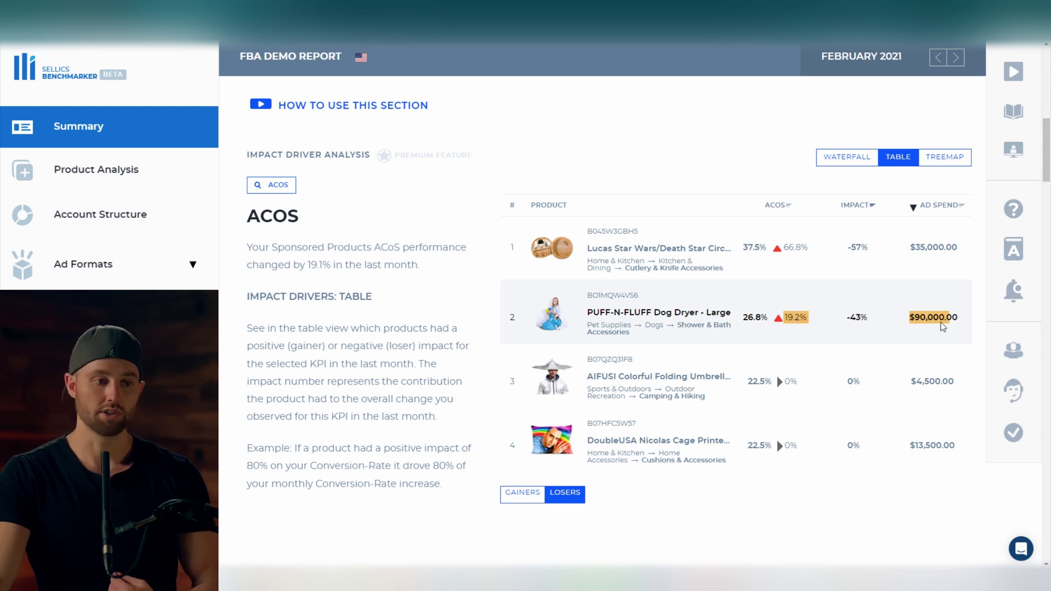
left_click(827, 161)
mouse_move(750, 317)
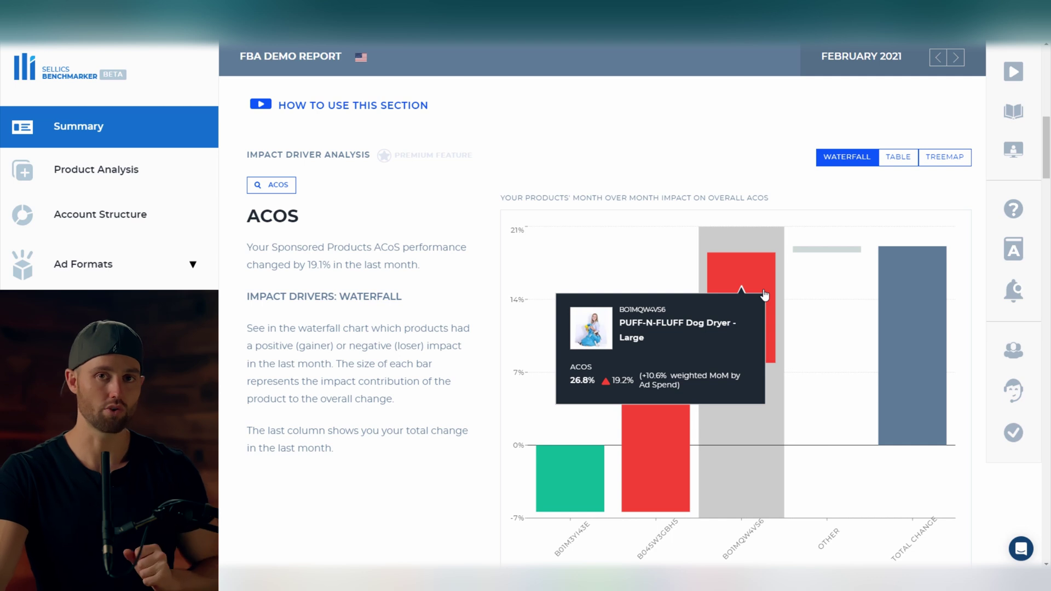
Switch the Impact Driver Analysis to the Ad Sales KPI and compare it with the funnel's Ad Sales change
left_click(271, 185)
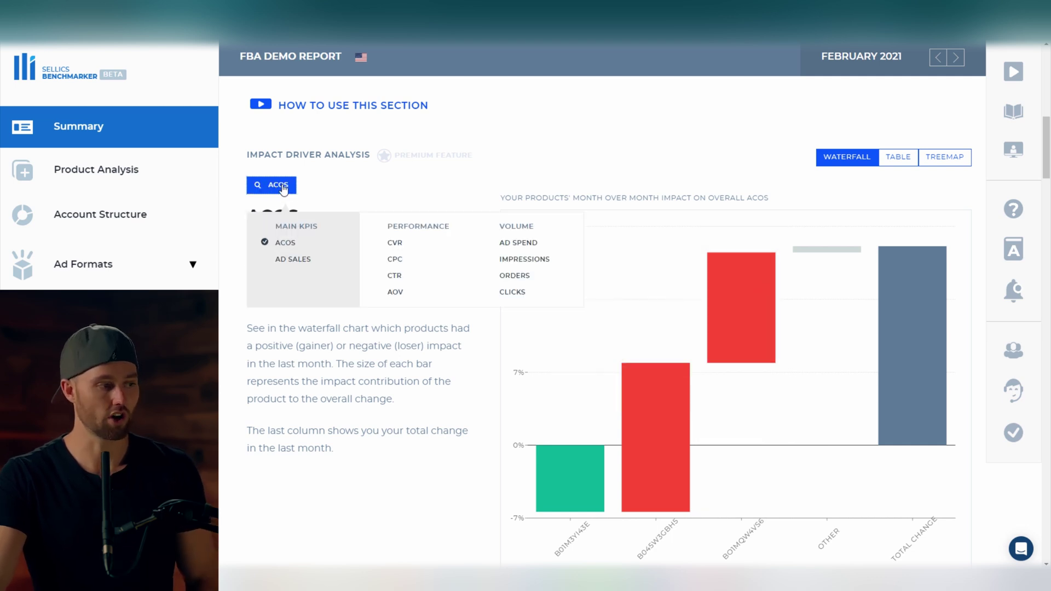
left_click(296, 259)
scroll(657, 247, "up", 3)
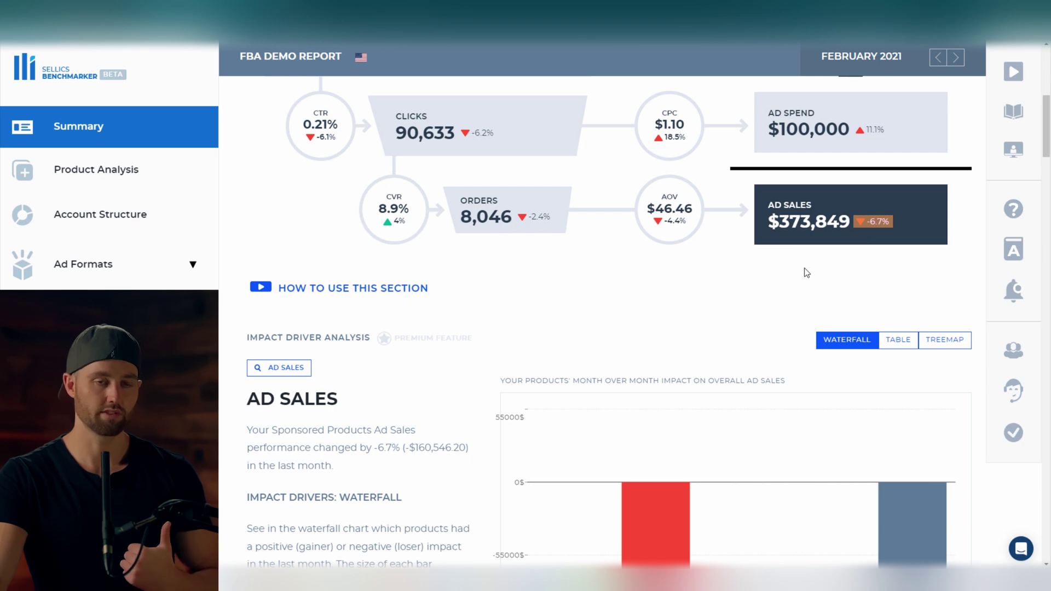
scroll(304, 176, "down", 3)
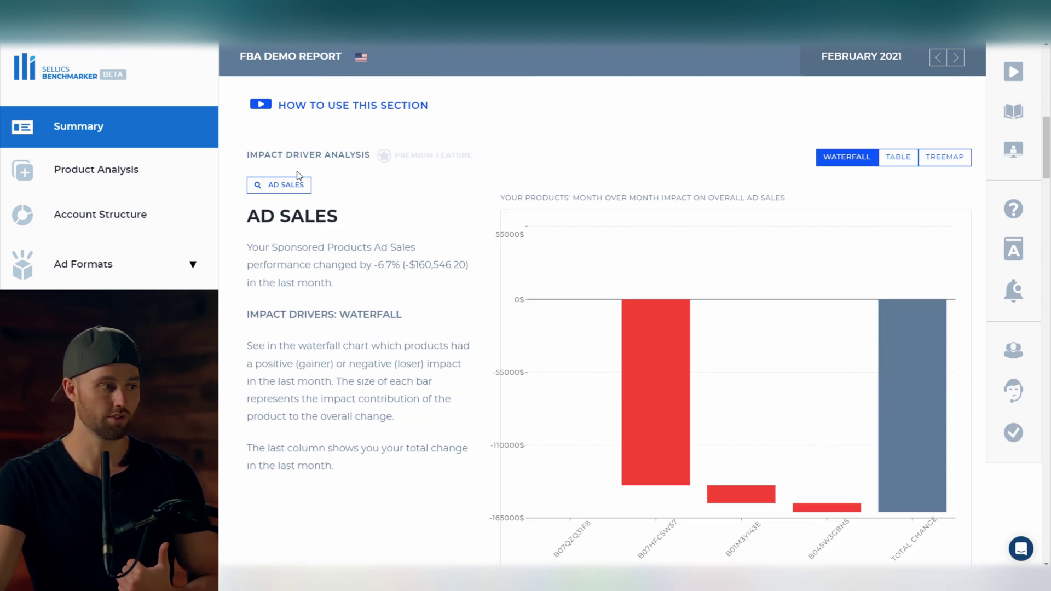
Show the Ad Sales impact drivers as a treemap and inspect the impact details of each product's block
left_click(300, 185)
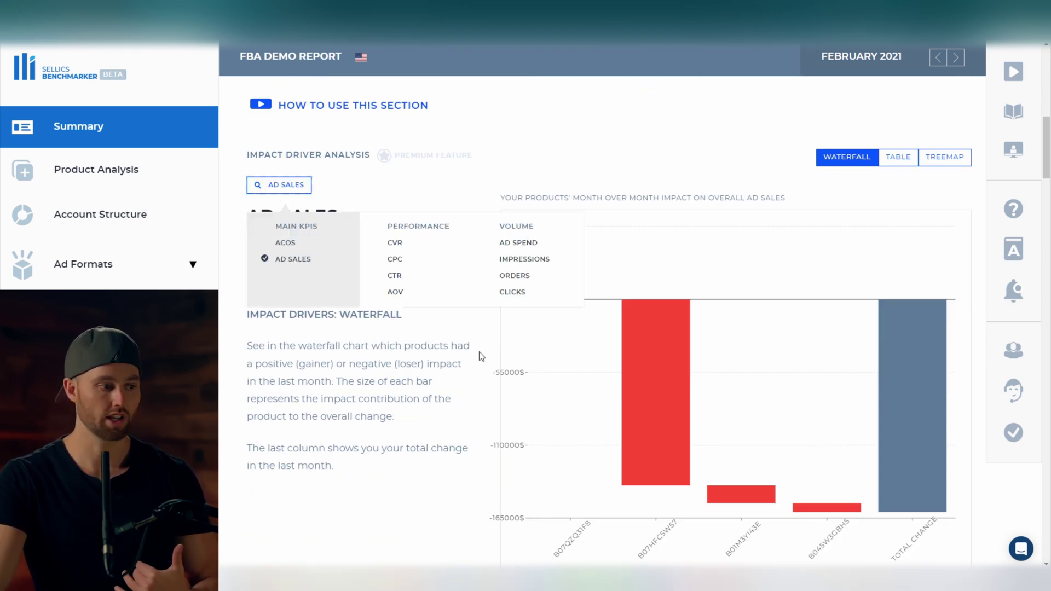
left_click(953, 161)
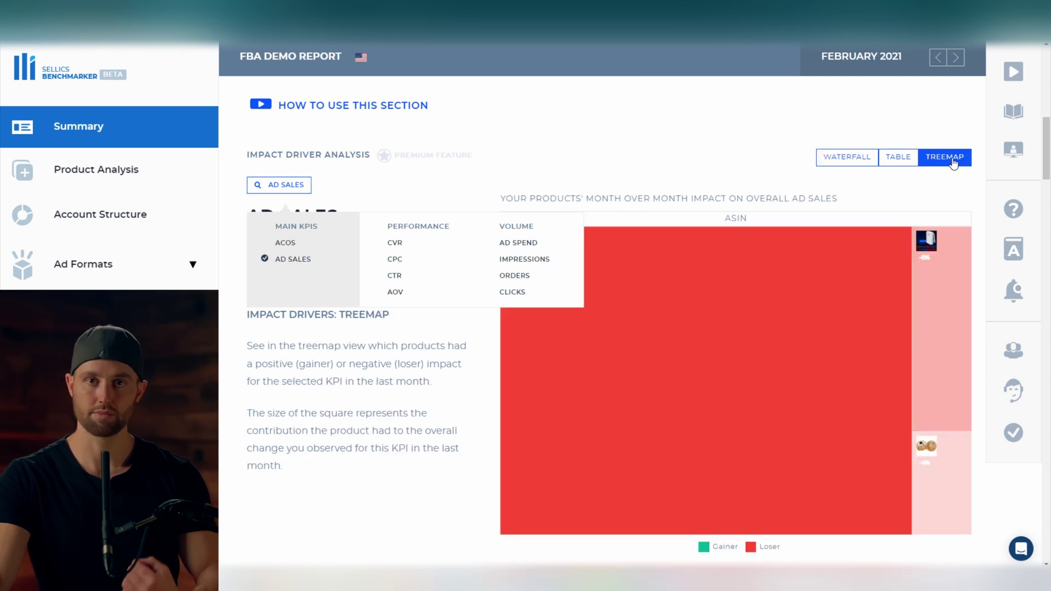
left_click(280, 185)
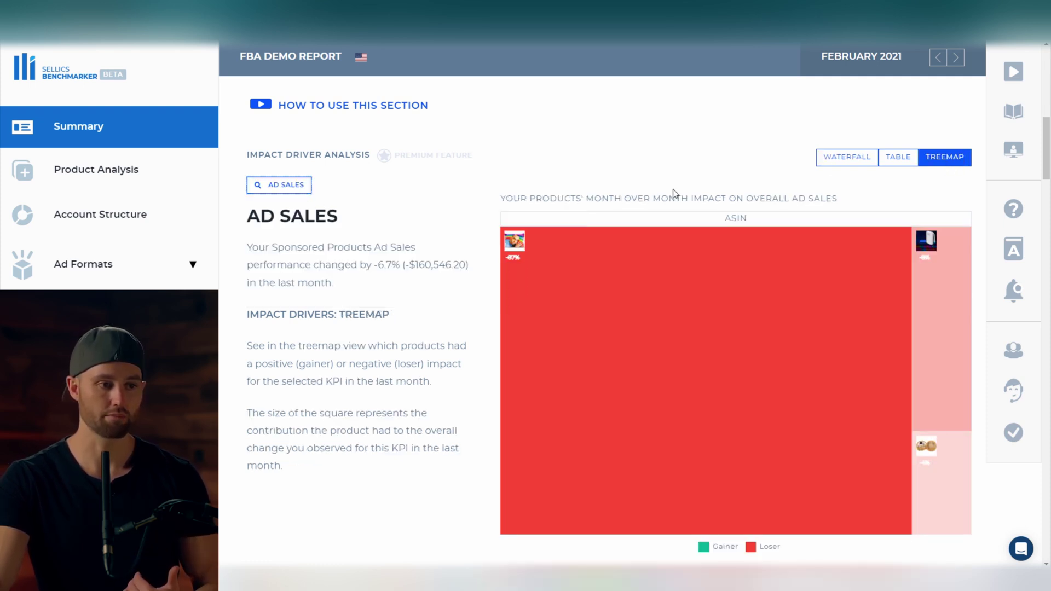
mouse_move(950, 450)
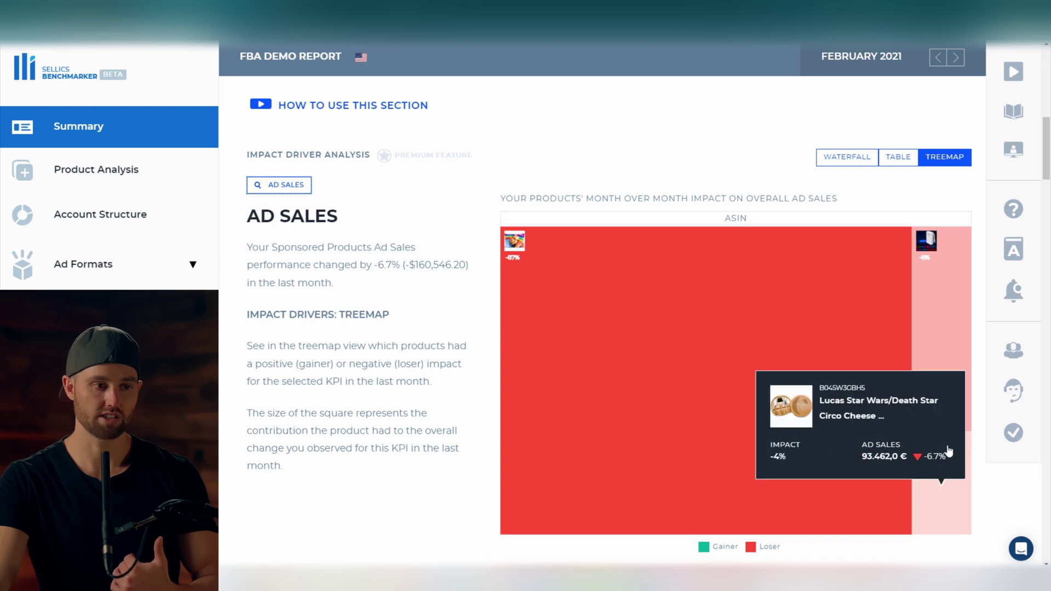
mouse_move(927, 342)
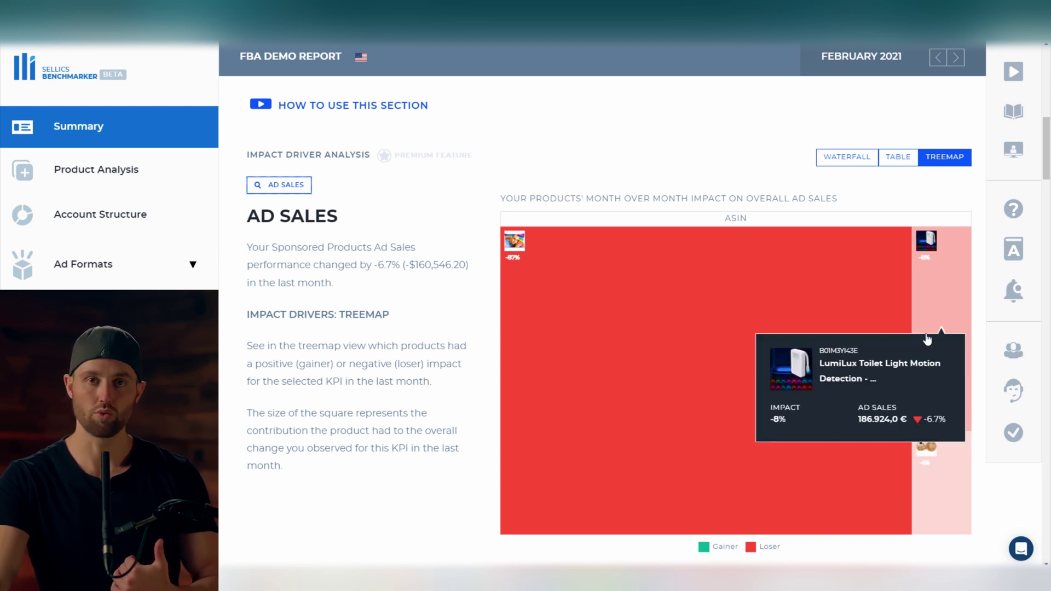
mouse_move(810, 317)
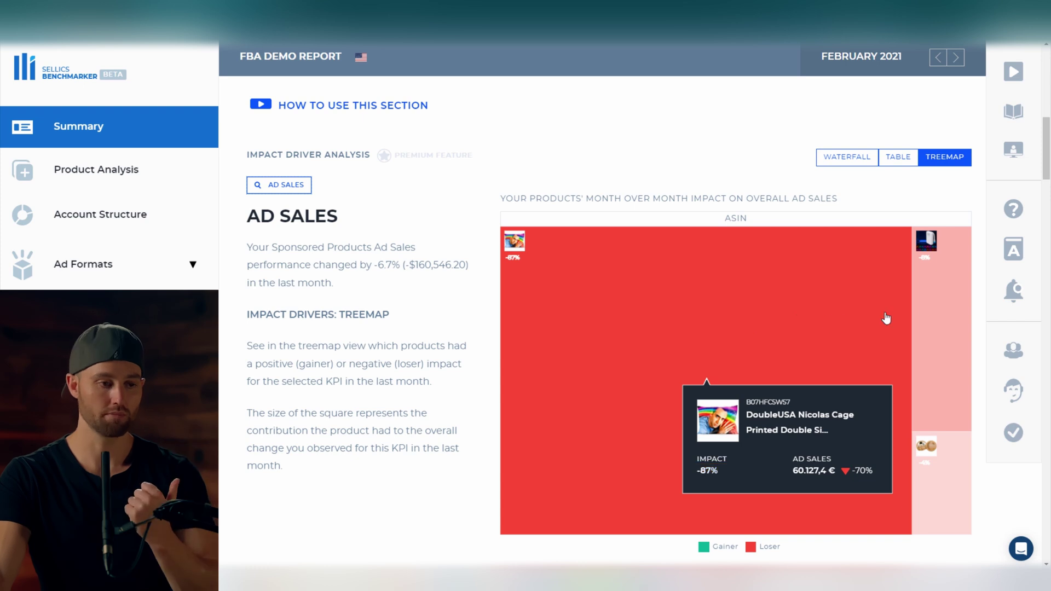
mouse_move(923, 505)
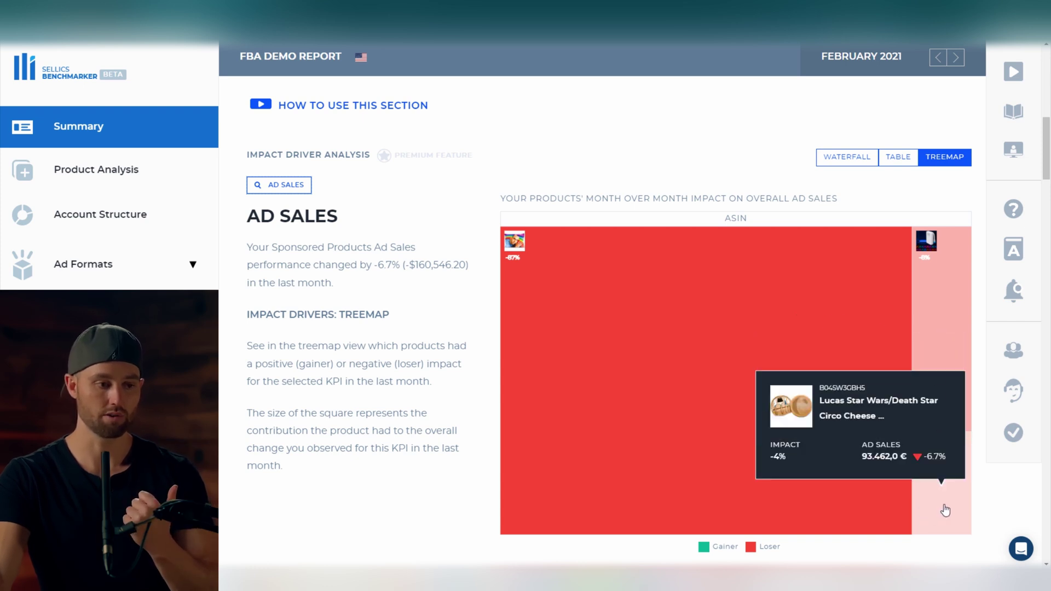
mouse_move(944, 351)
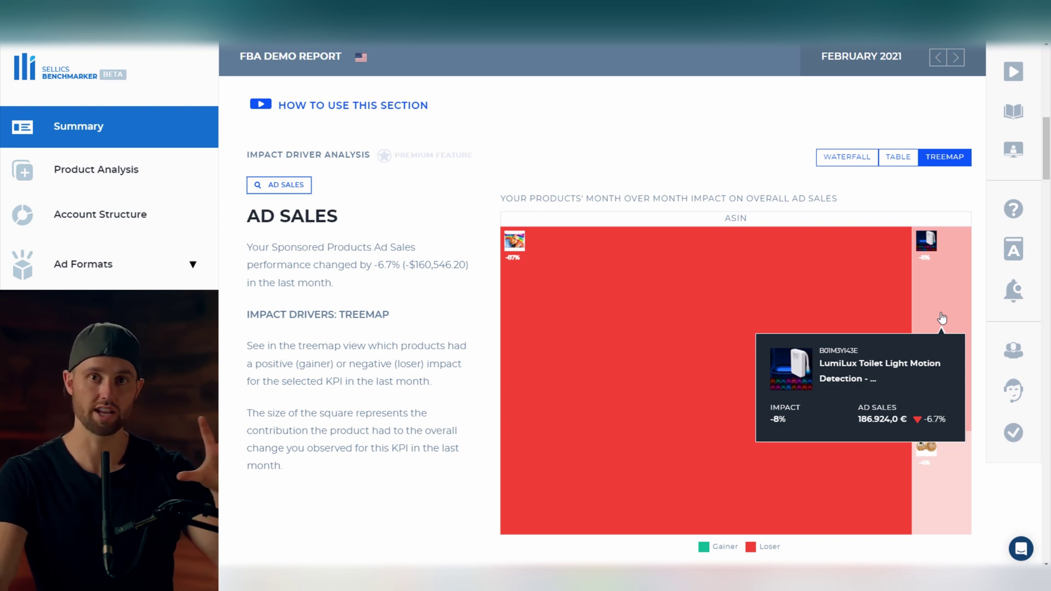
Show the Ad Sales impact drivers as a table and compare the losing products with the funnel's Ad Sales total
left_click(898, 158)
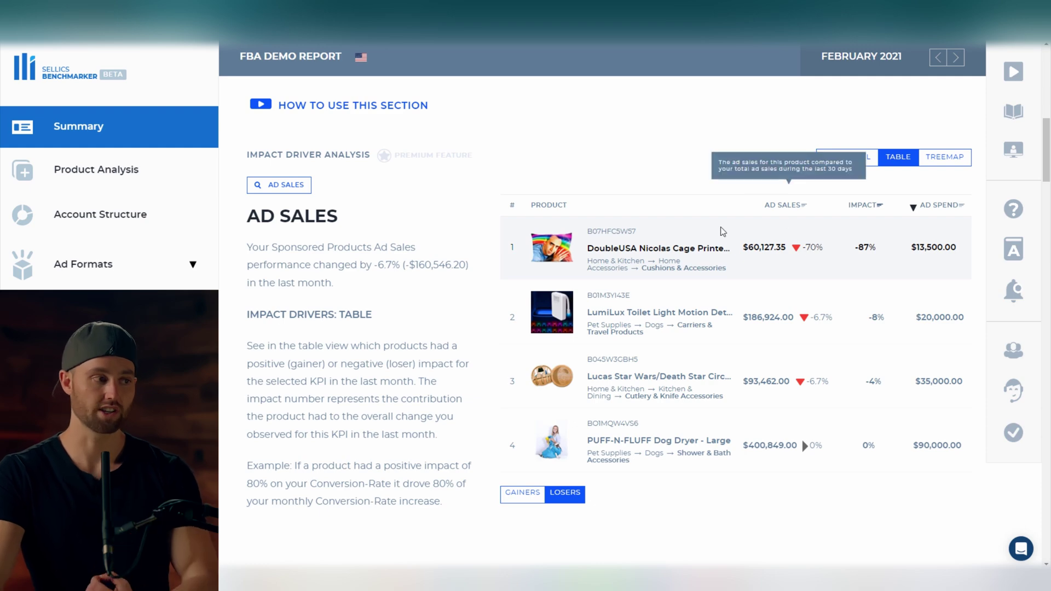
scroll(811, 247, "up", 3)
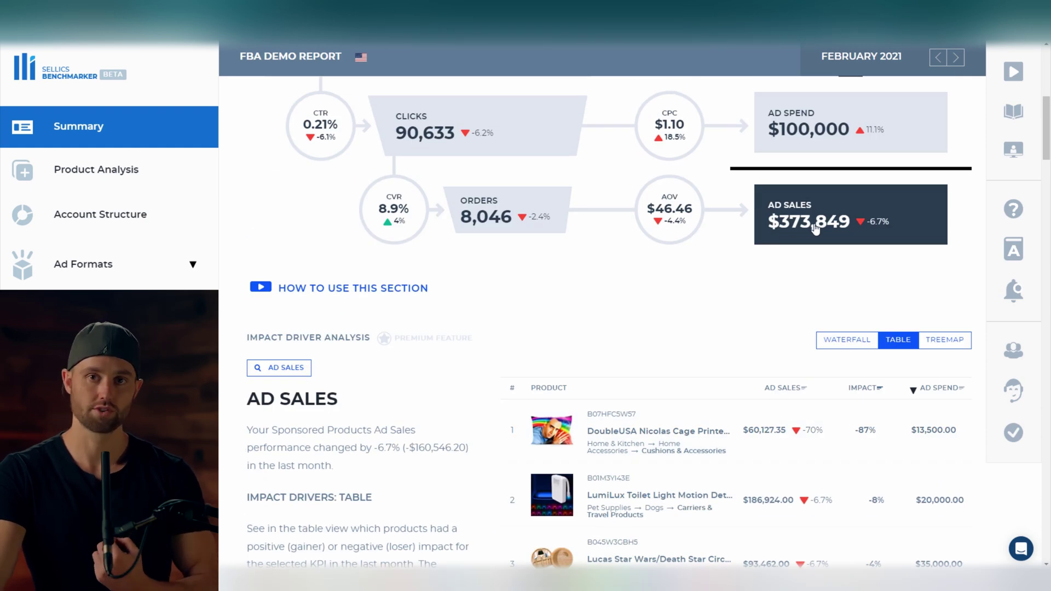
Check the CTR change in the performance funnel and switch the Impact Driver Analysis to the CTR KPI
scroll(540, 404, "up", 2)
scroll(517, 399, "up", 3)
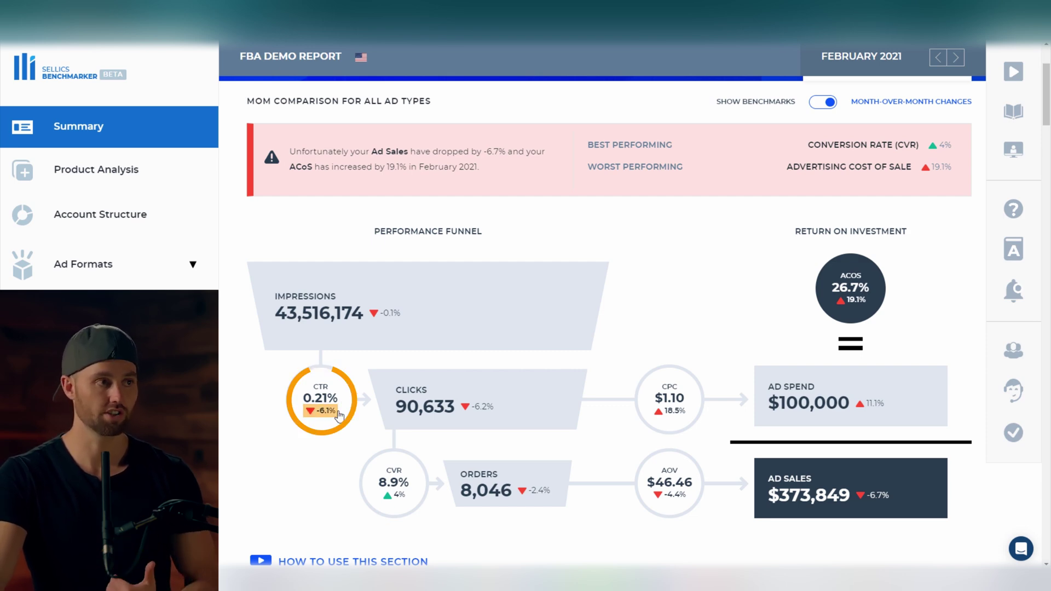
scroll(345, 421, "down", 3)
scroll(350, 433, "down", 2)
left_click(299, 367)
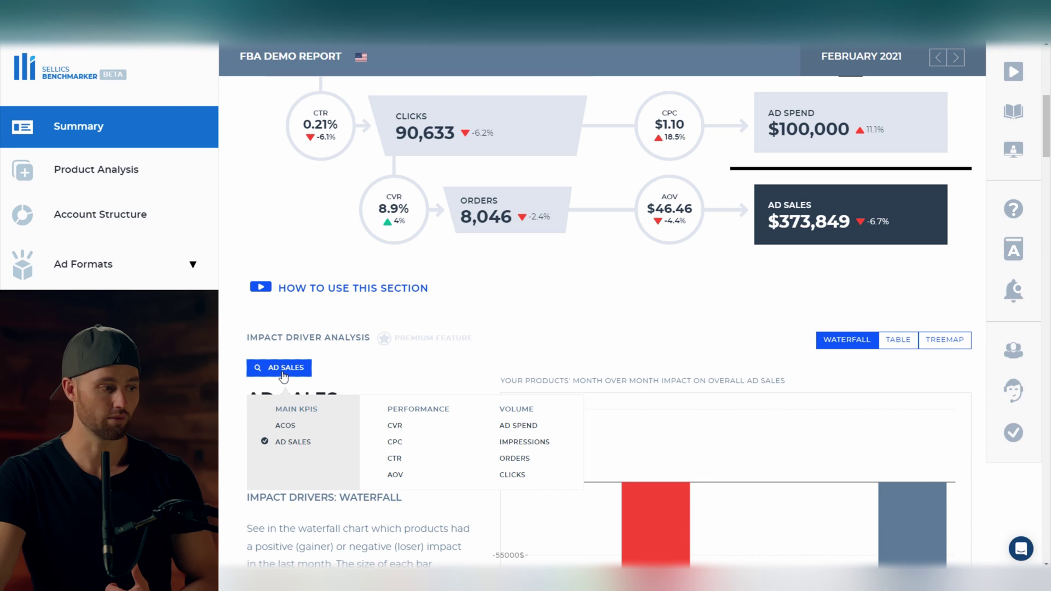
scroll(283, 377, "down", 2)
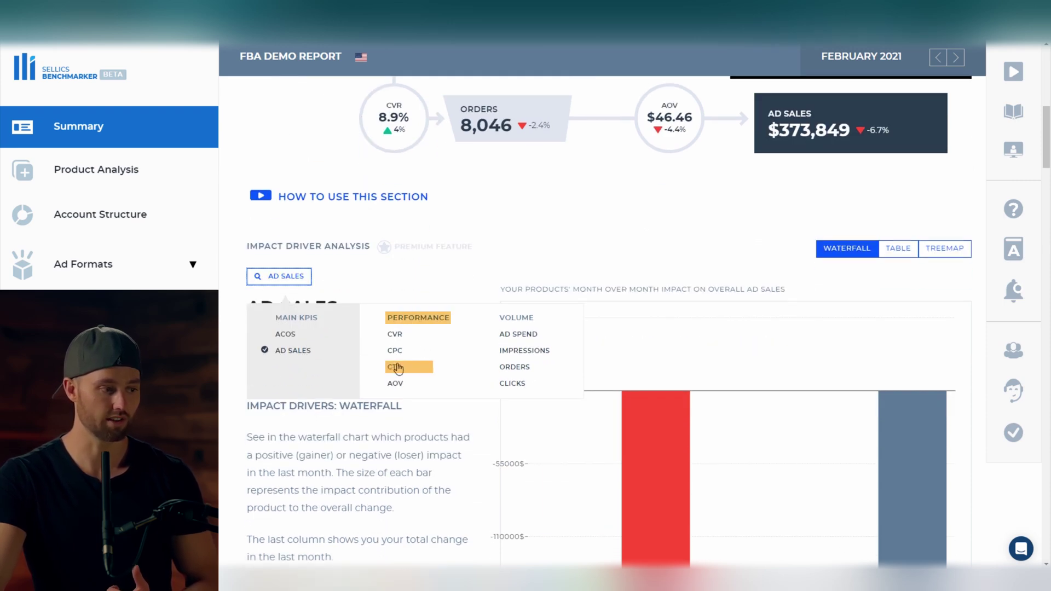
left_click(394, 368)
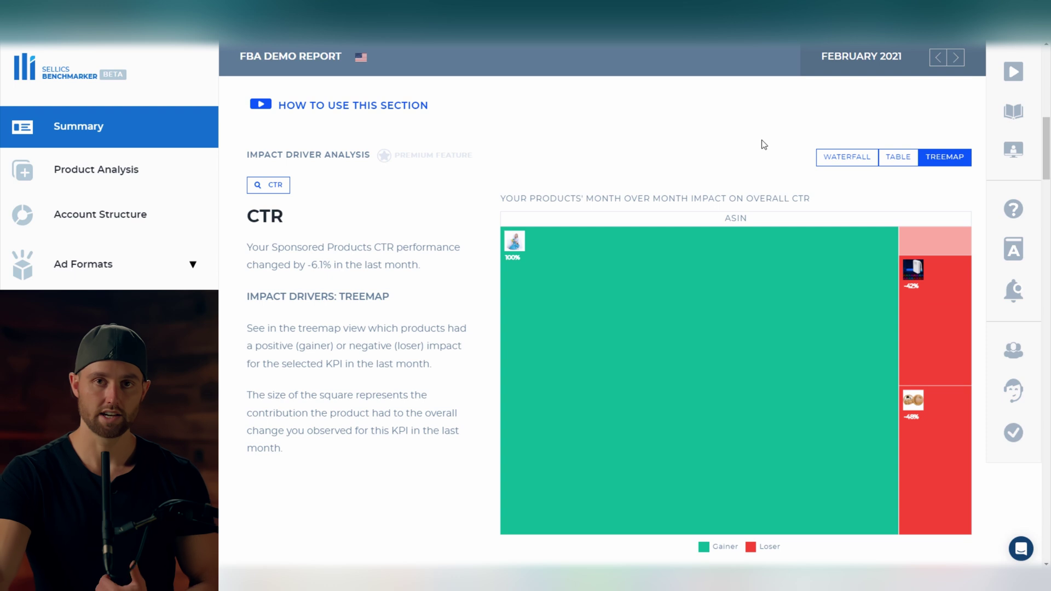
Show the CTR impact drivers as a treemap and inspect the impact details of the gaining and losing products' blocks
mouse_move(634, 363)
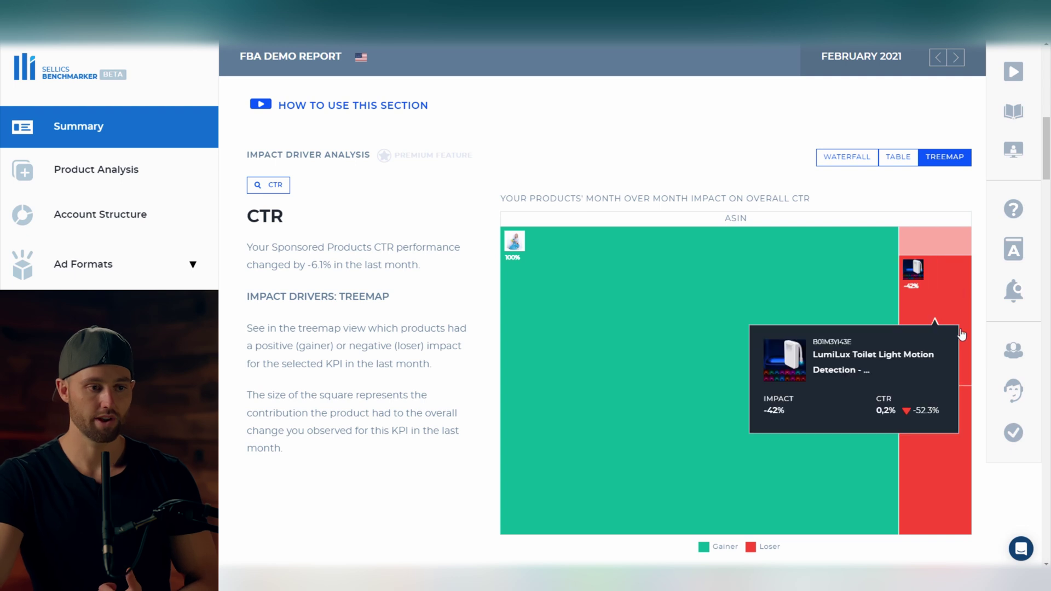
mouse_move(927, 450)
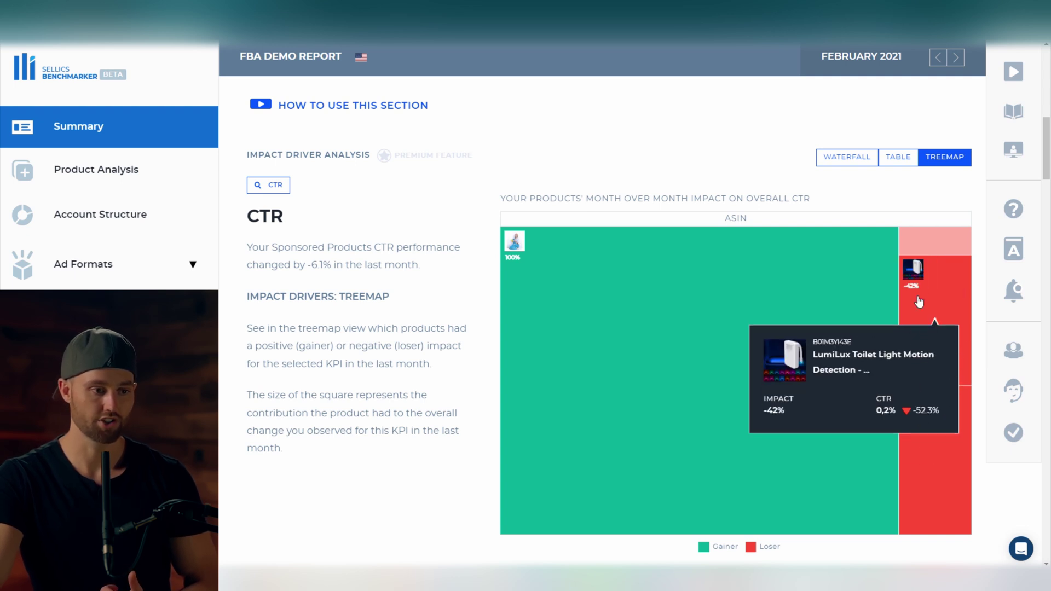
mouse_move(921, 245)
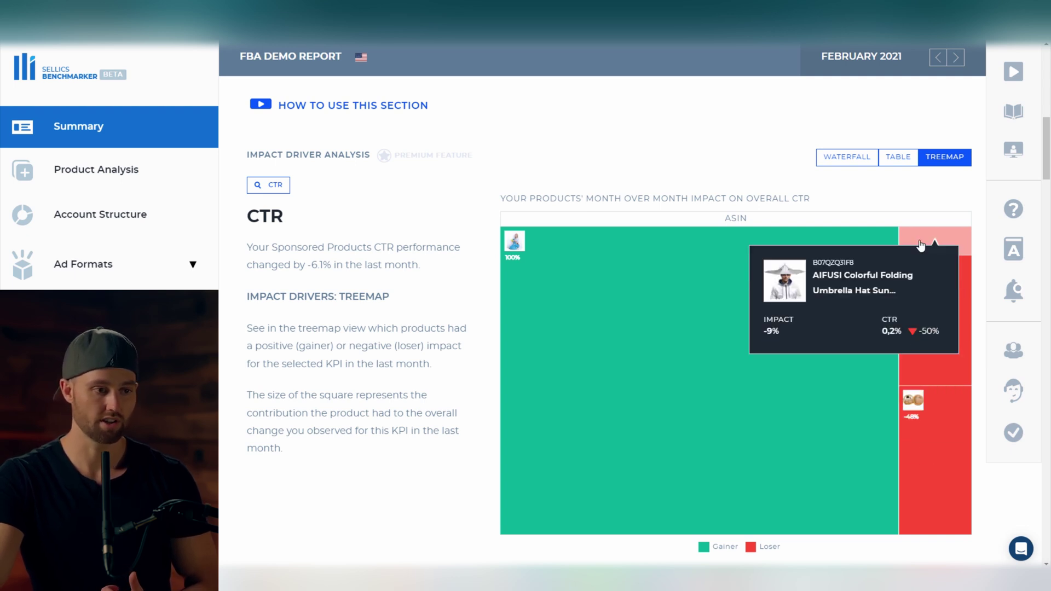
Show the CTR impact drivers as a table and review the gainers, returning to the losers list
left_click(898, 158)
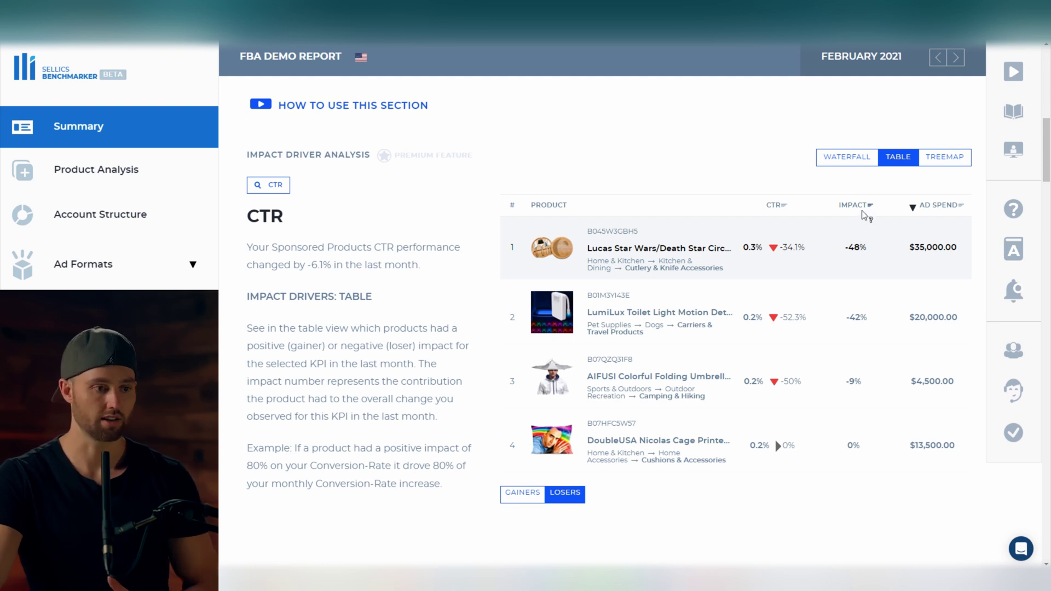
left_click(532, 503)
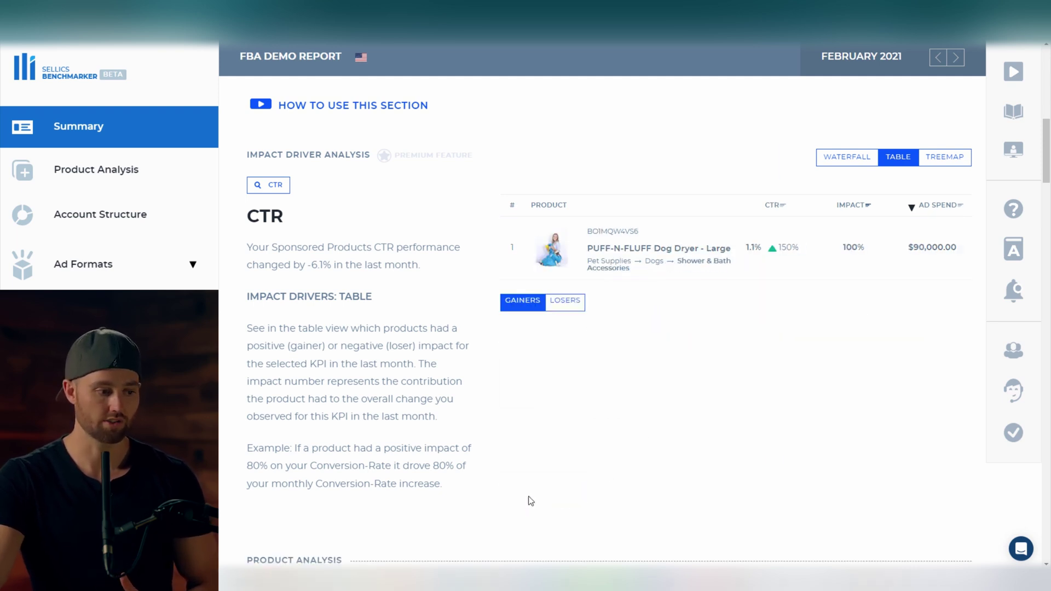
left_click(572, 305)
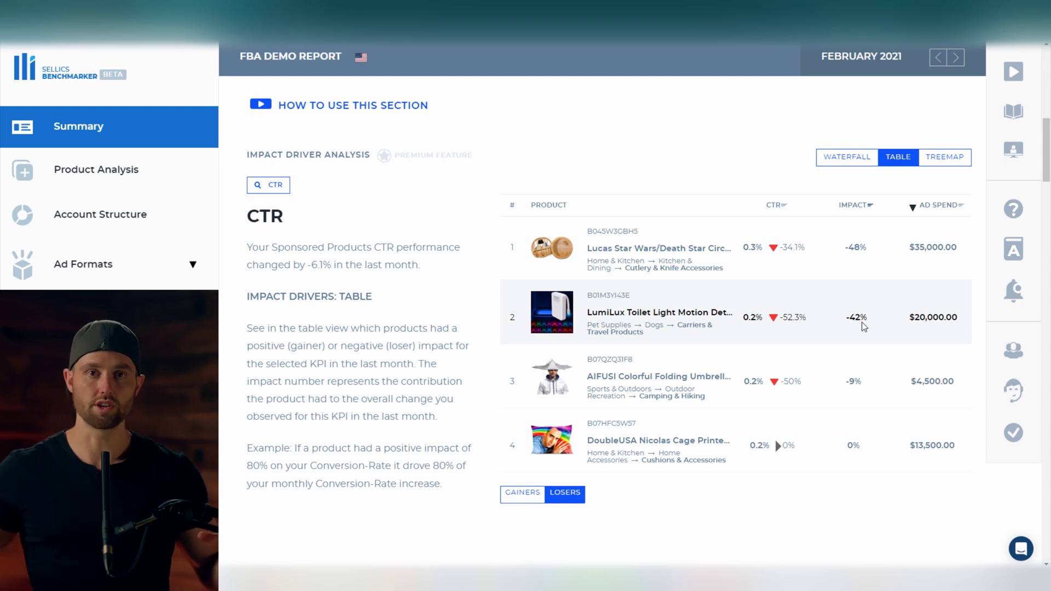
Compare the funnel's CTR change with the losing products in the CTR impact table
scroll(864, 326, "up", 2)
scroll(824, 422, "up", 8)
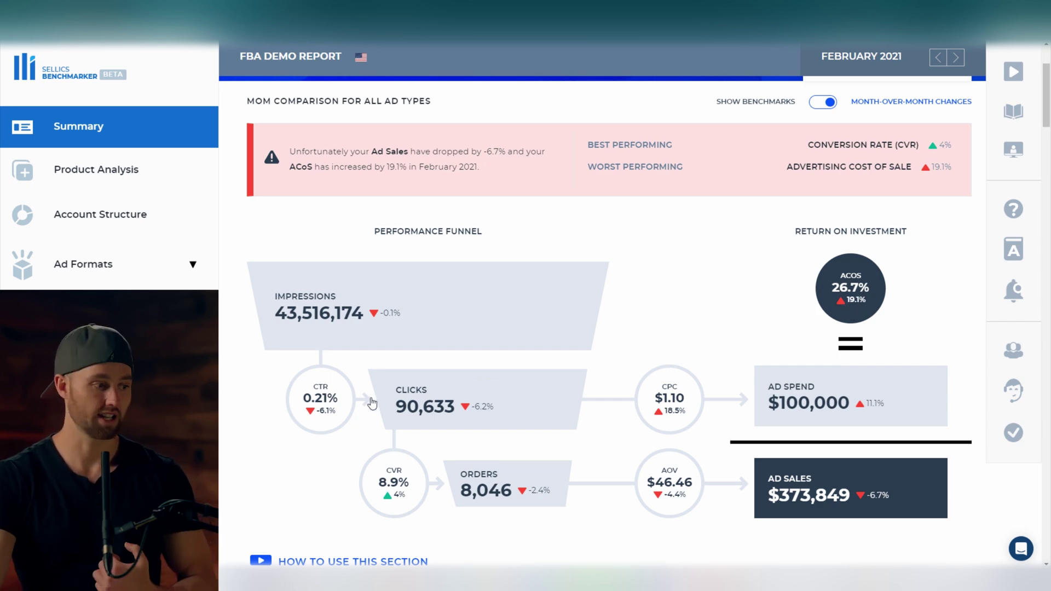
left_click(334, 421)
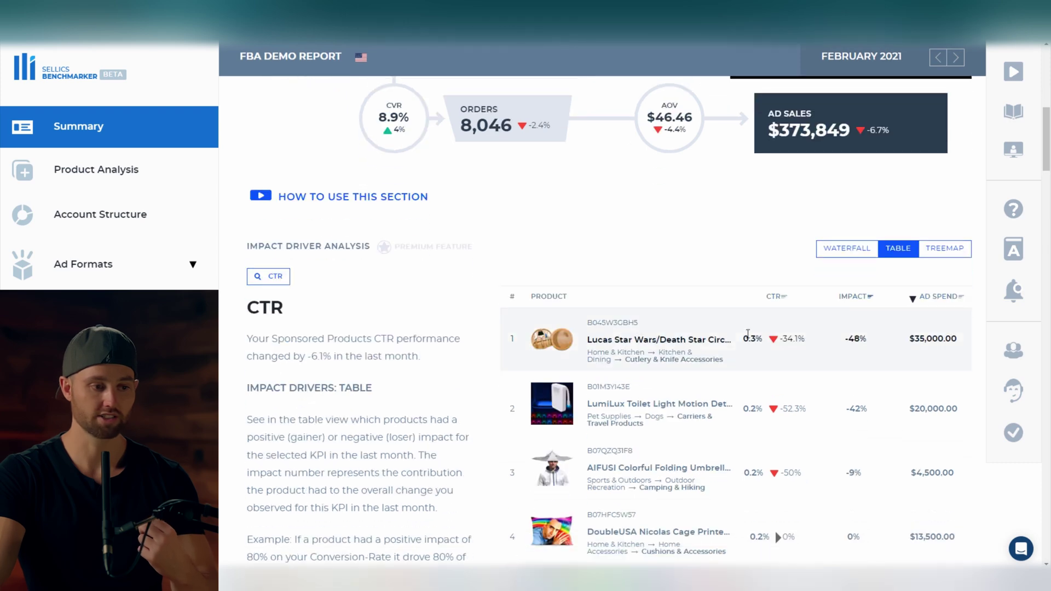
scroll(809, 341, "down", 3)
scroll(843, 334, "up", 3)
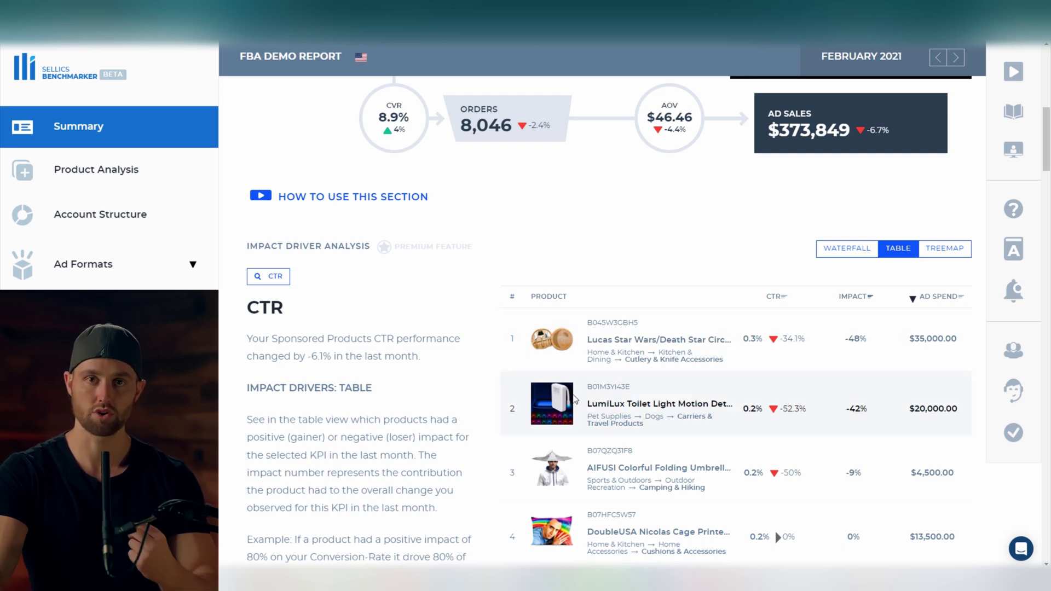
Check the CPC change in the performance funnel and switch the Impact Driver Analysis to the CPC KPI
scroll(335, 336, "up", 5)
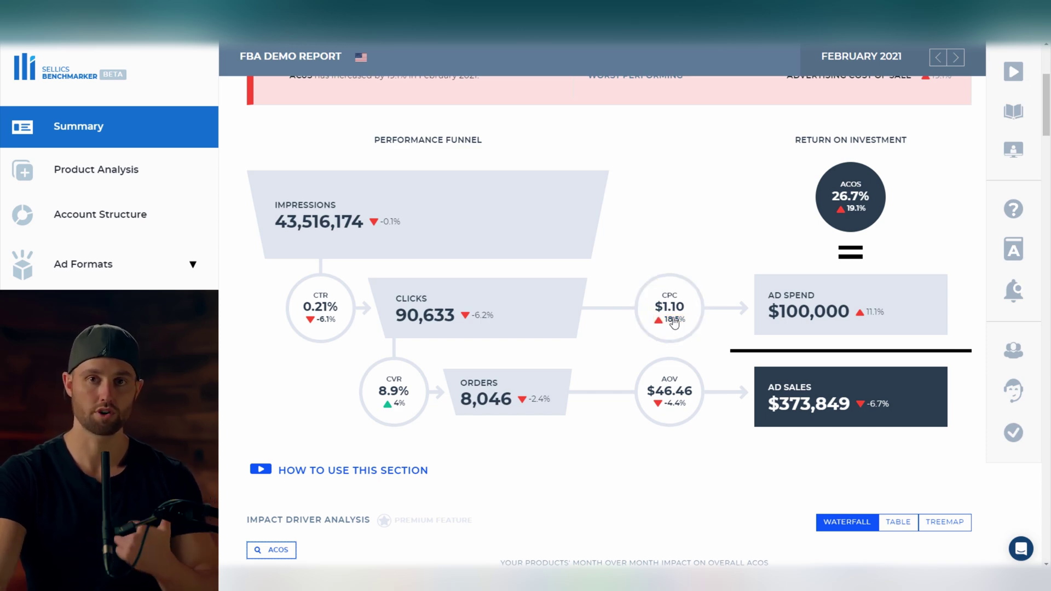
scroll(624, 326, "down", 5)
left_click(261, 280)
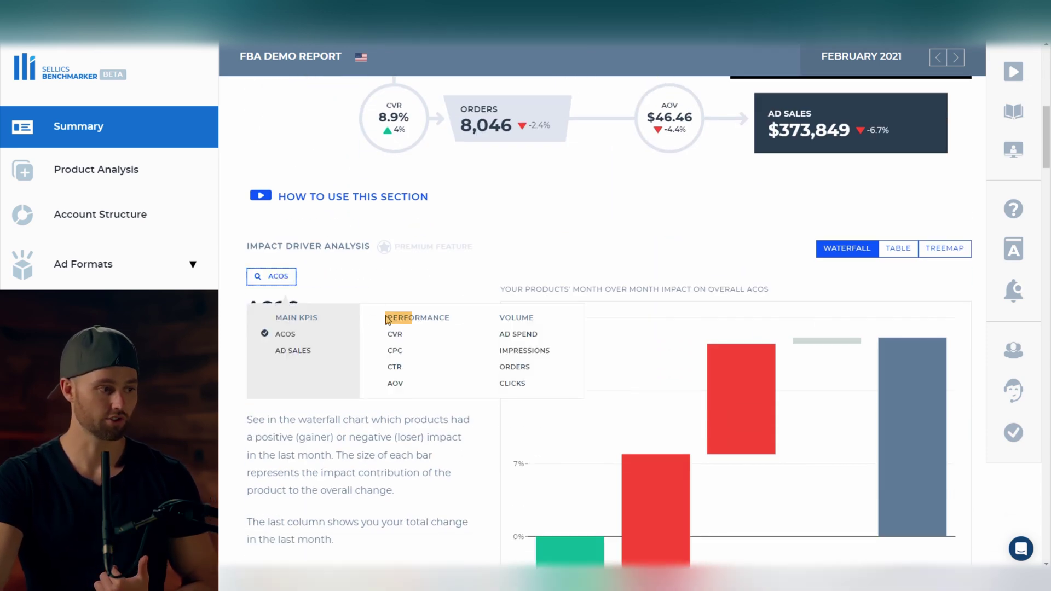
left_click(399, 353)
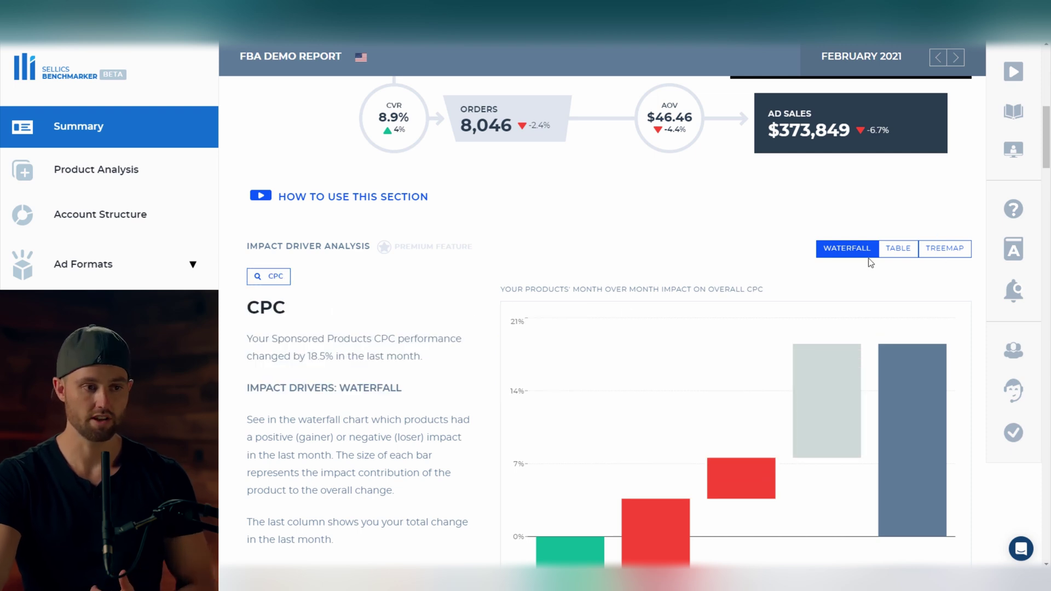
Inspect the CPC impact drivers as a treemap and as a table, reviewing both the losing and gaining products
left_click(944, 249)
scroll(493, 273, "down", 2)
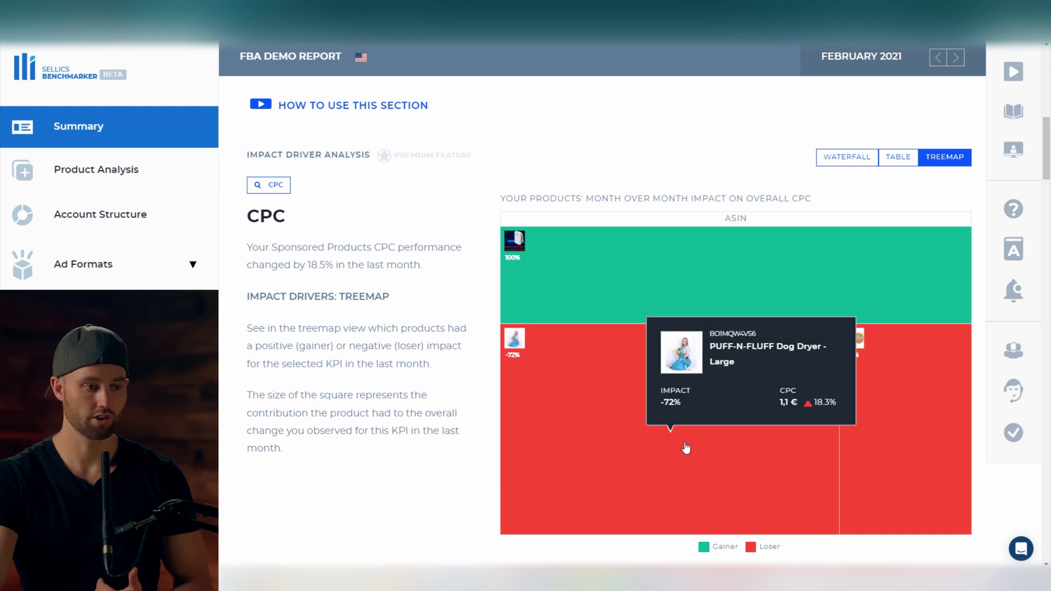
left_click(906, 162)
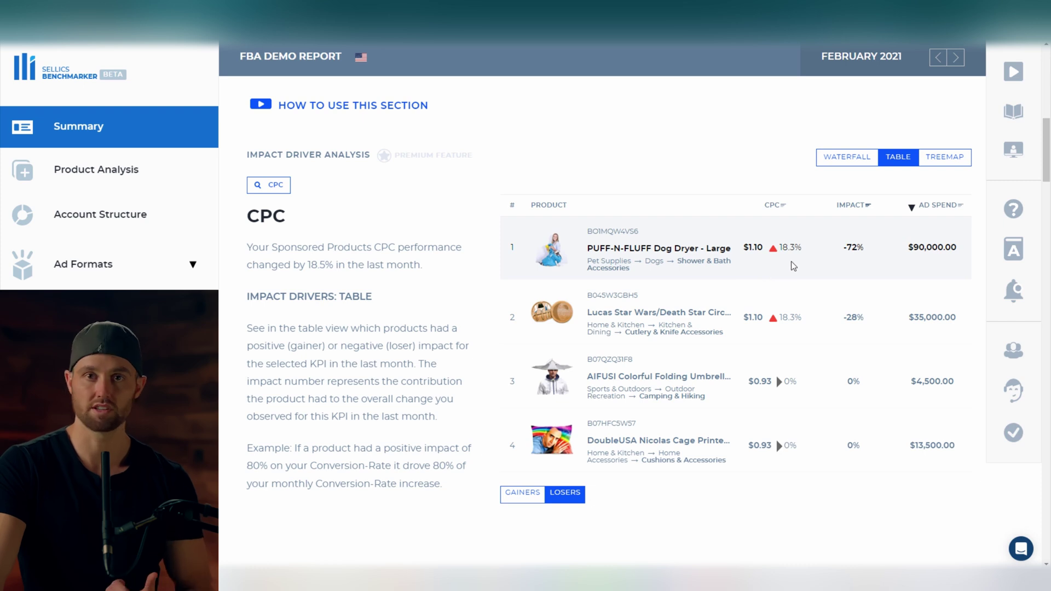
left_click(525, 496)
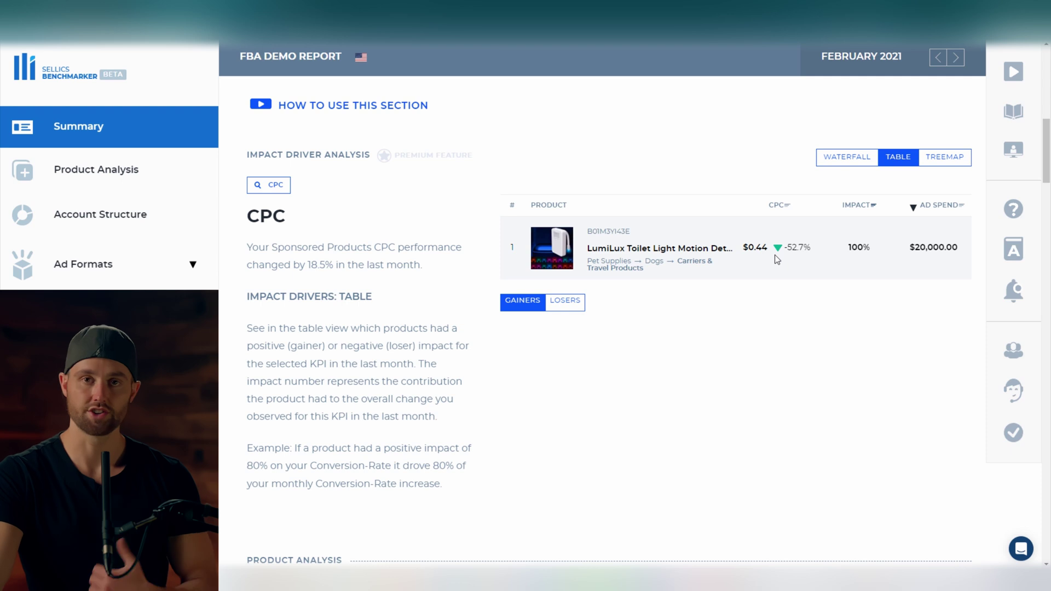
Check the CVR change in the performance funnel and switch the Impact Driver Analysis to the CVR KPI
scroll(774, 254, "up", 6)
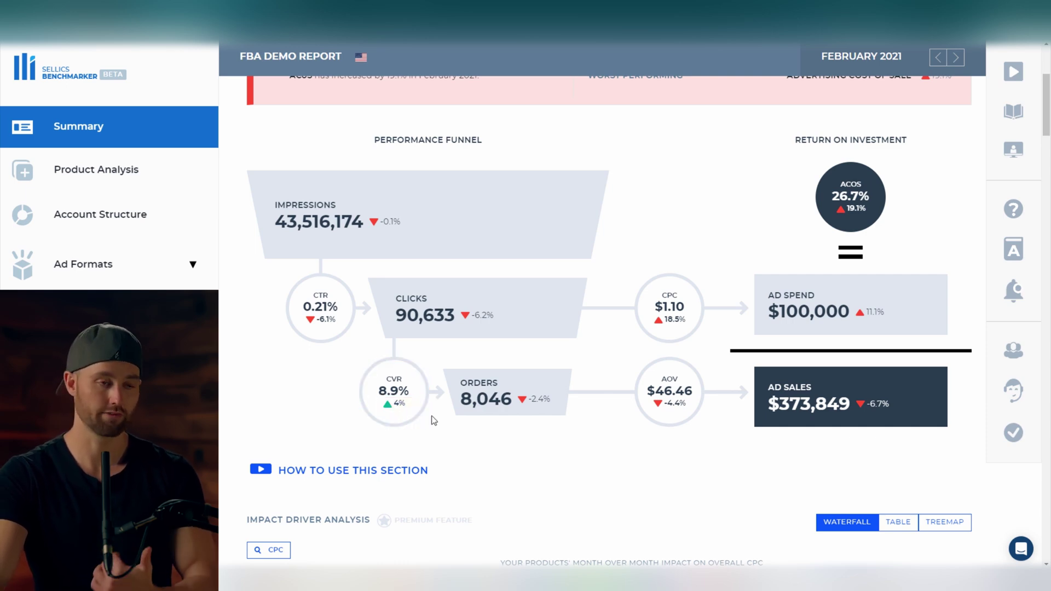
scroll(423, 422, "down", 3)
left_click(276, 369)
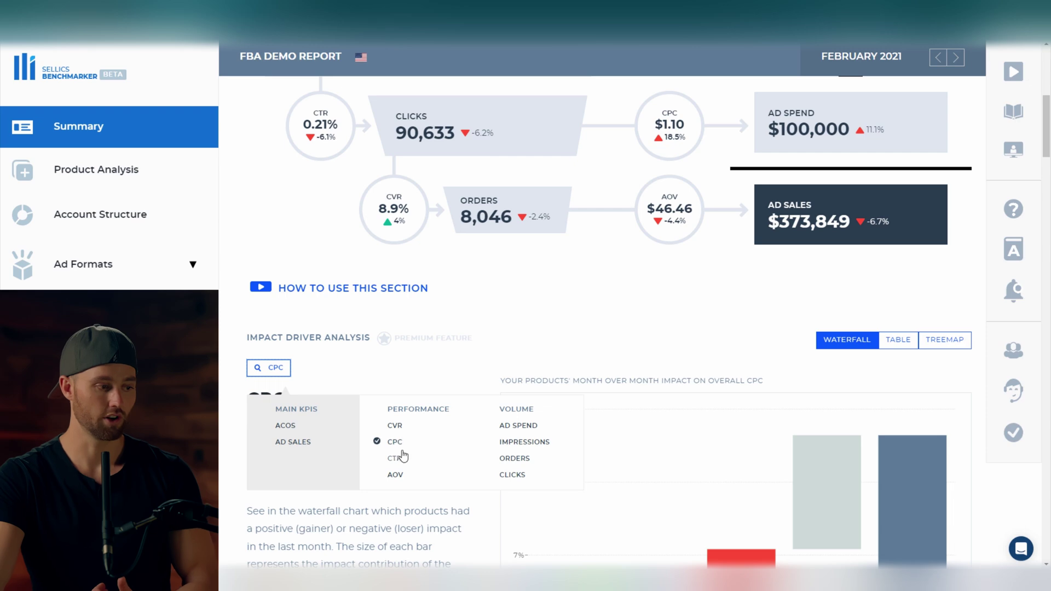
left_click(410, 425)
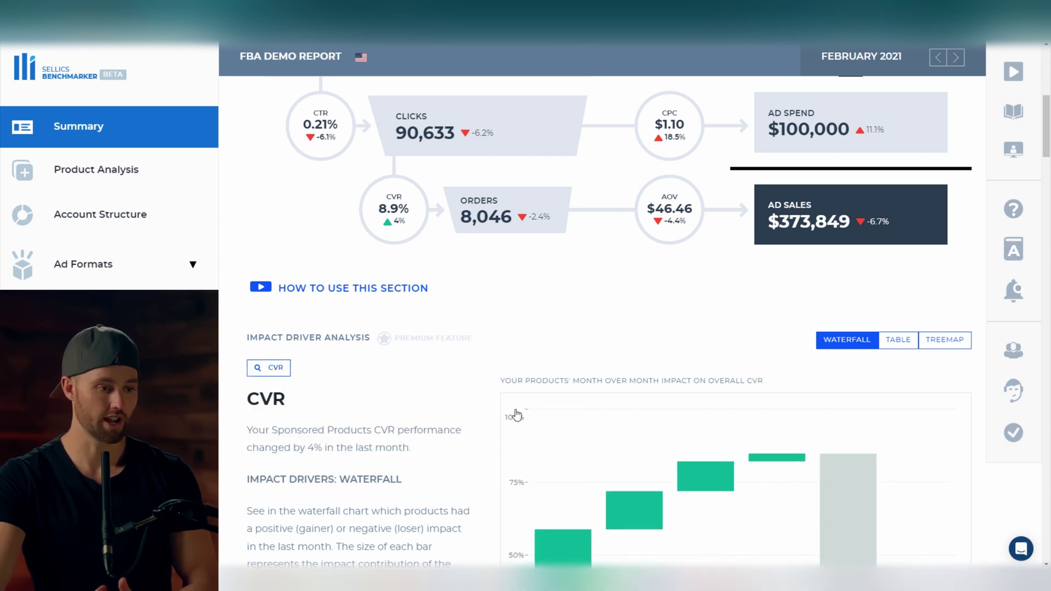
Show the CVR impact drivers as a table and review the losers, returning to the gainers list
left_click(898, 340)
scroll(898, 339, "down", 3)
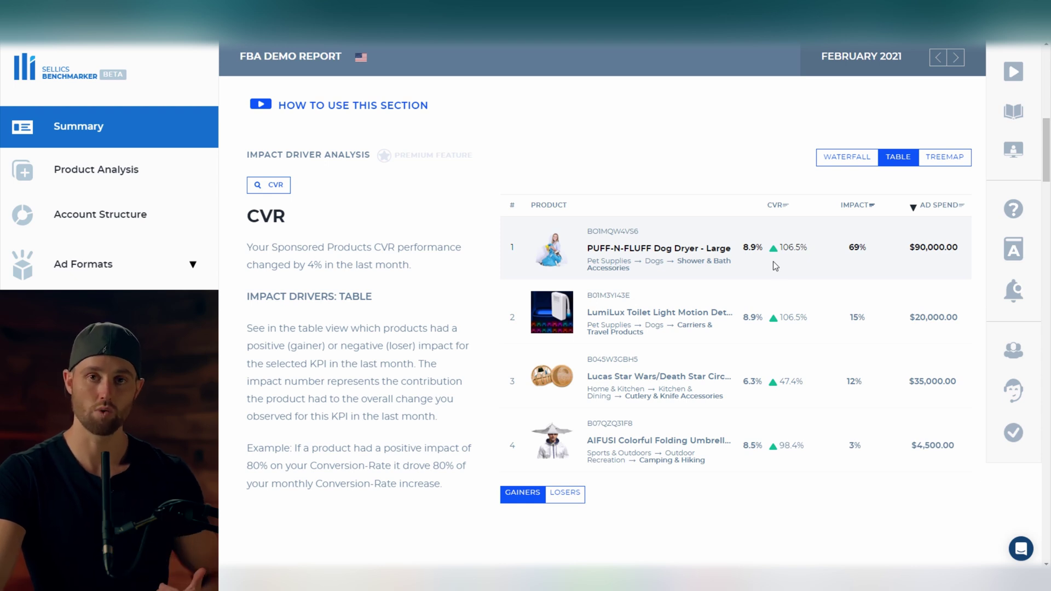
left_click(565, 495)
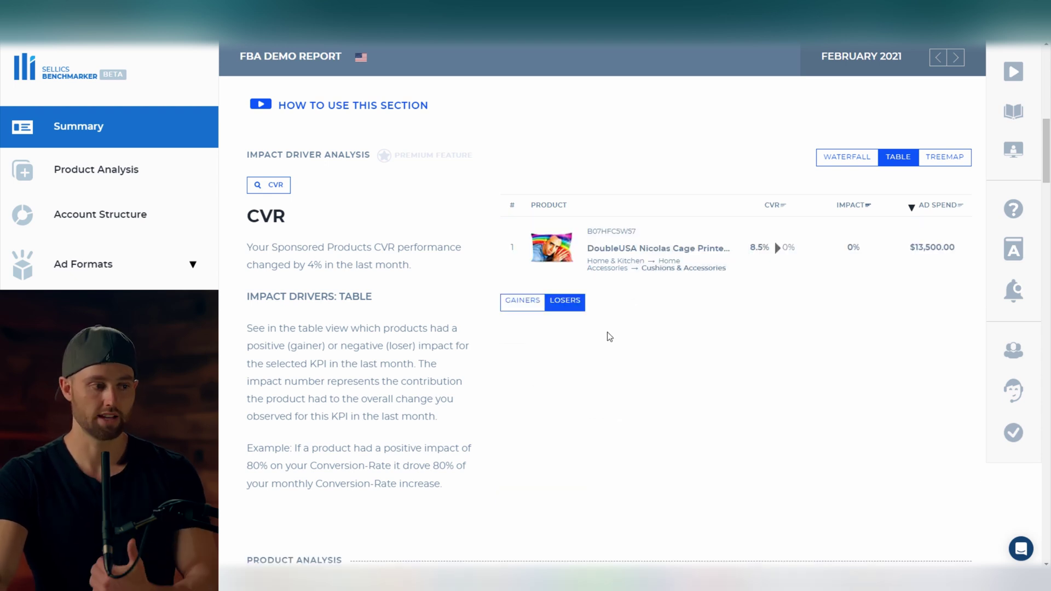
left_click(515, 309)
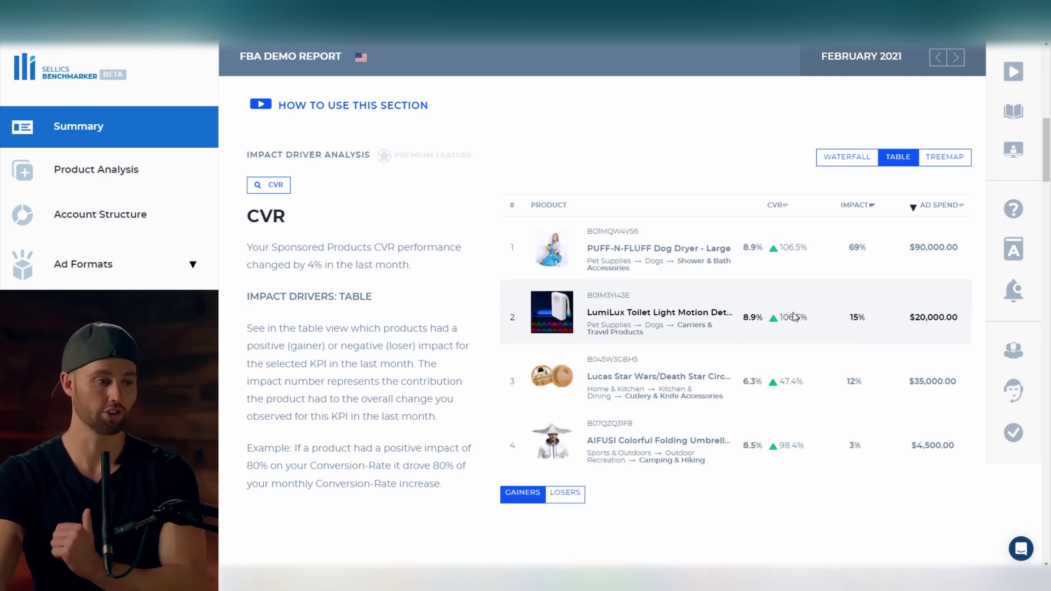
Check the AOV change in the performance funnel and review the impact drivers for the AOV KPI
scroll(793, 317, "up", 5)
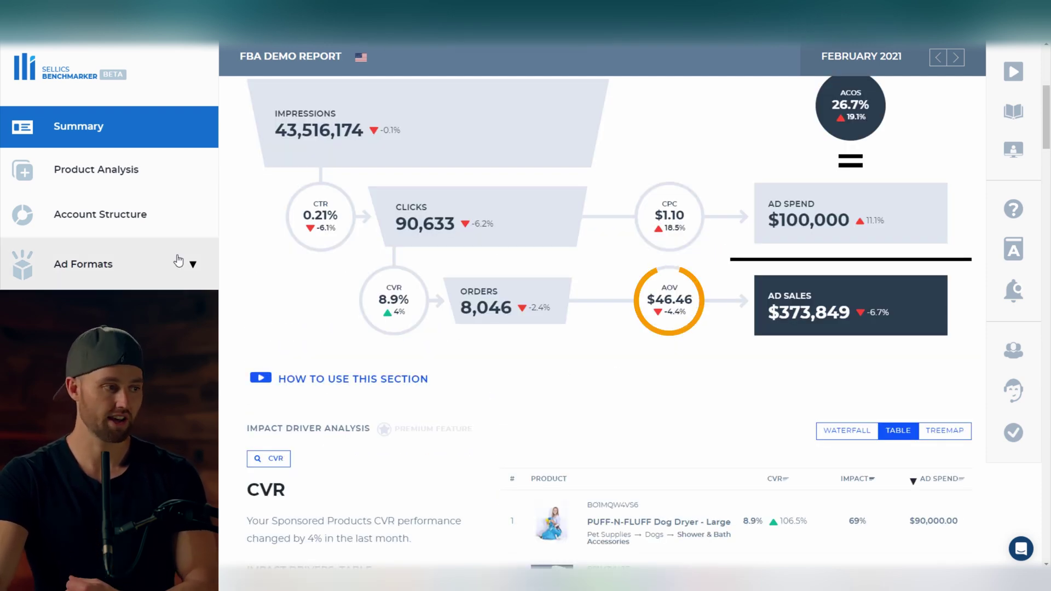
scroll(399, 254, "down", 3)
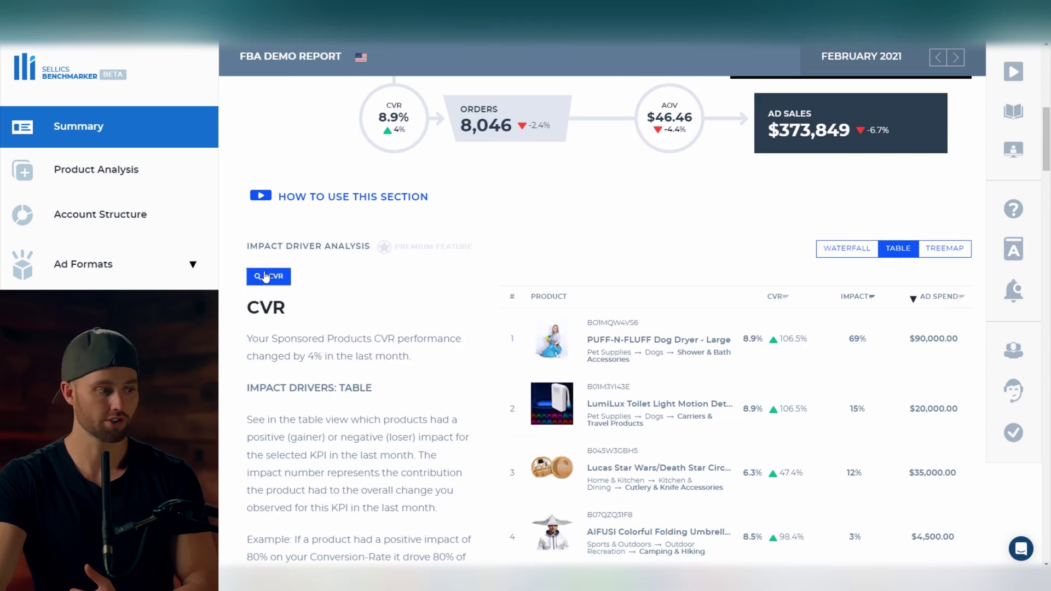
left_click(264, 277)
left_click(391, 382)
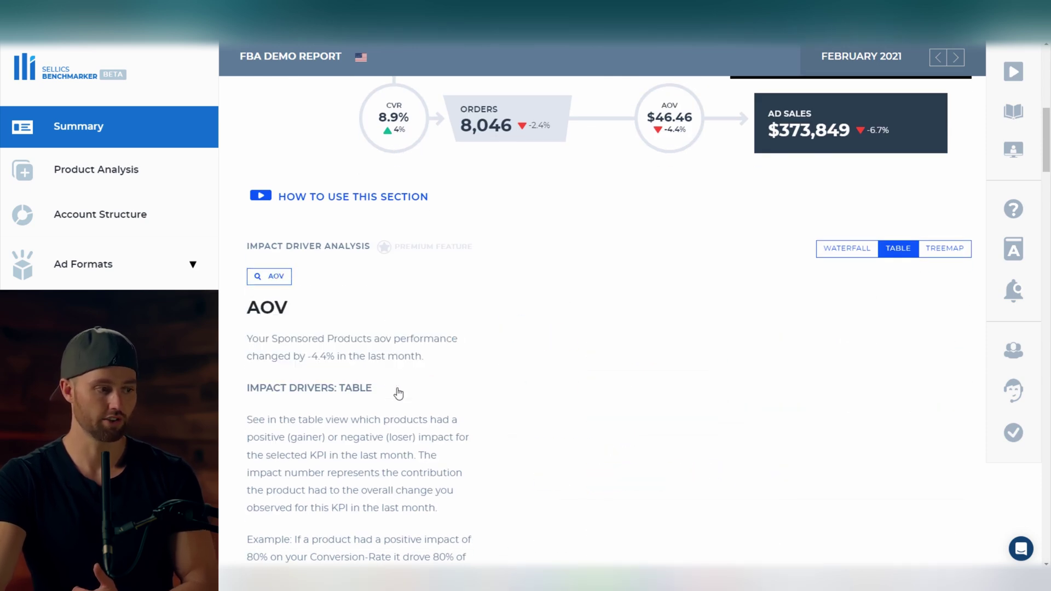
scroll(442, 359, "down", 3)
Check the Clicks change in the performance funnel and switch the Impact Driver Analysis to the Clicks volume KPI
scroll(478, 321, "up", 2)
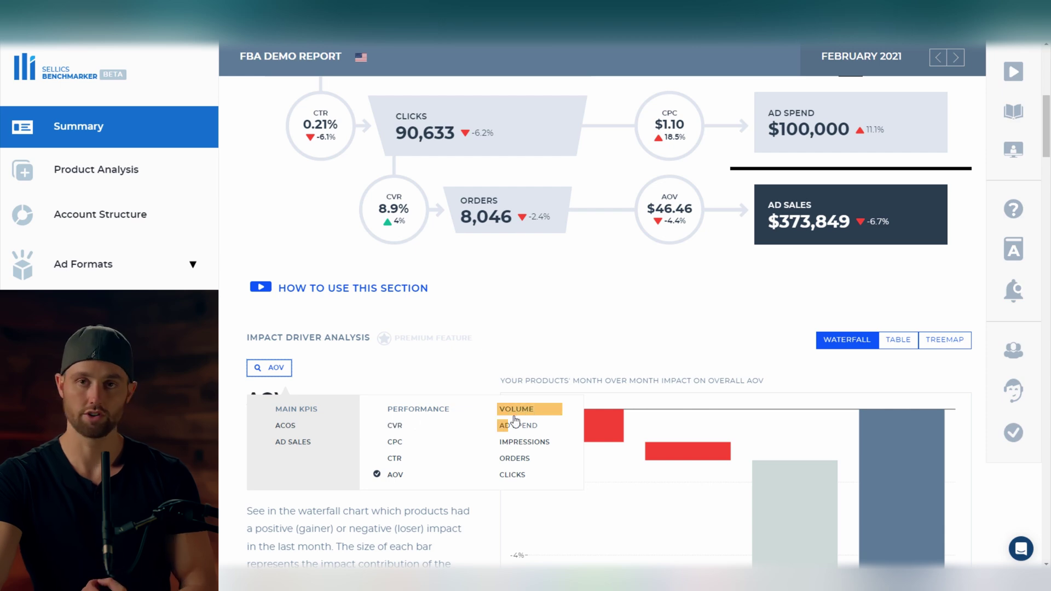
scroll(504, 349, "up", 3)
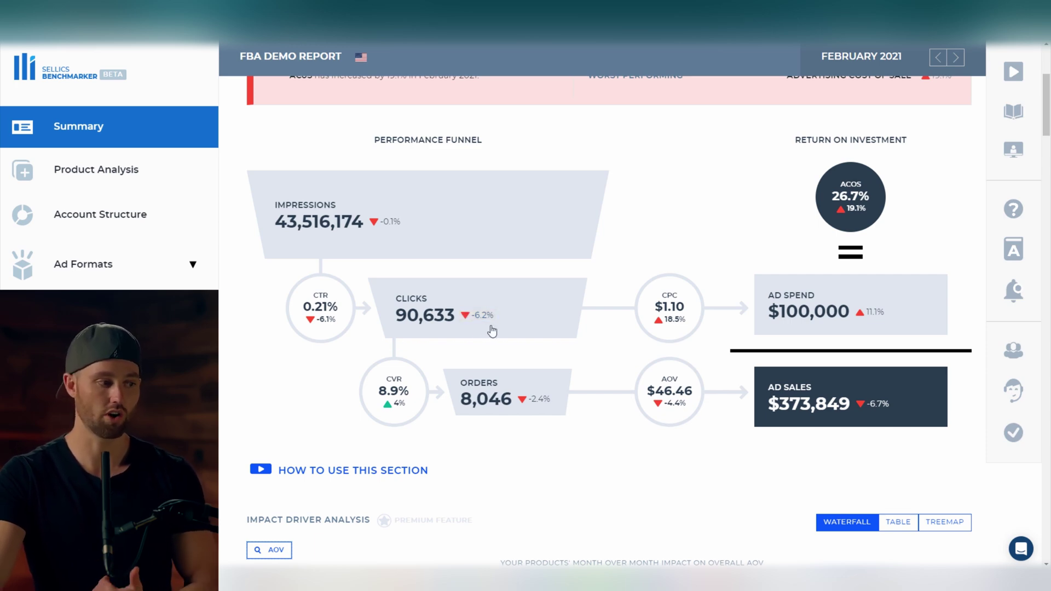
scroll(493, 331, "down", 3)
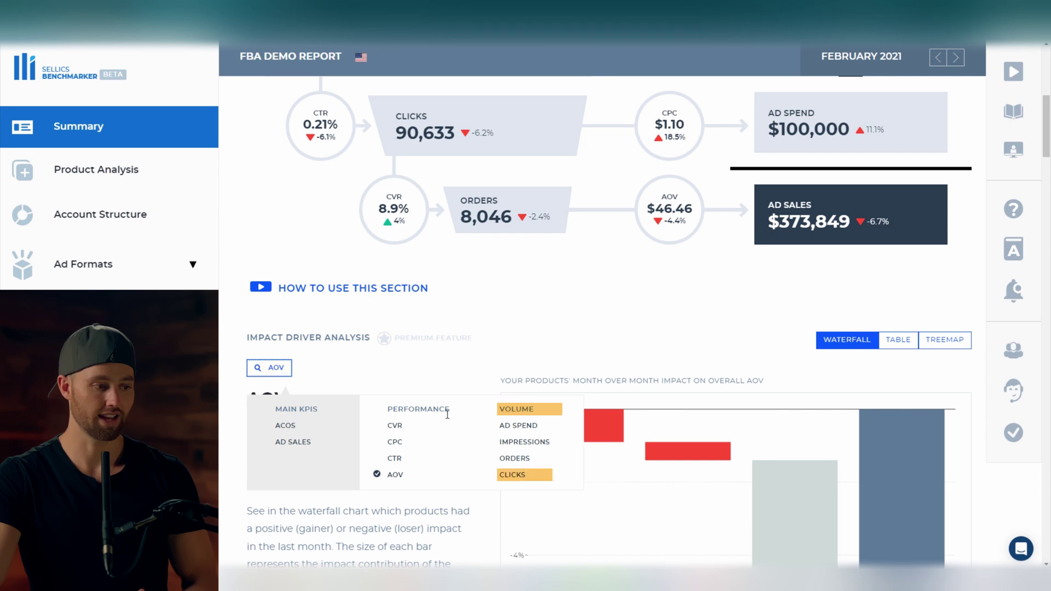
left_click(518, 477)
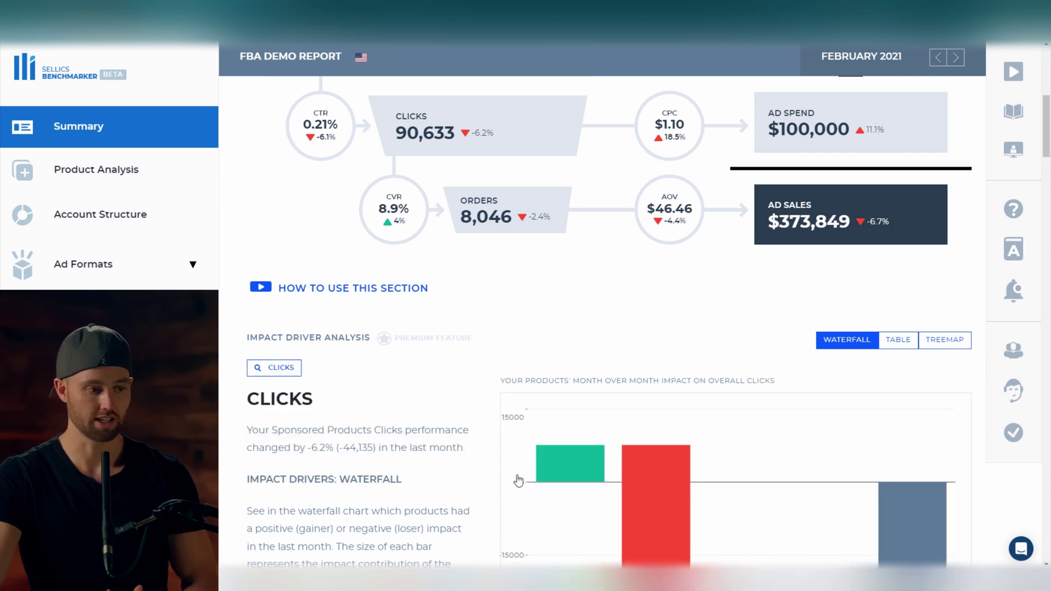
Inspect the products' Clicks impact details in a treemap and show the losing products as a table
left_click(945, 340)
scroll(930, 247, "down", 4)
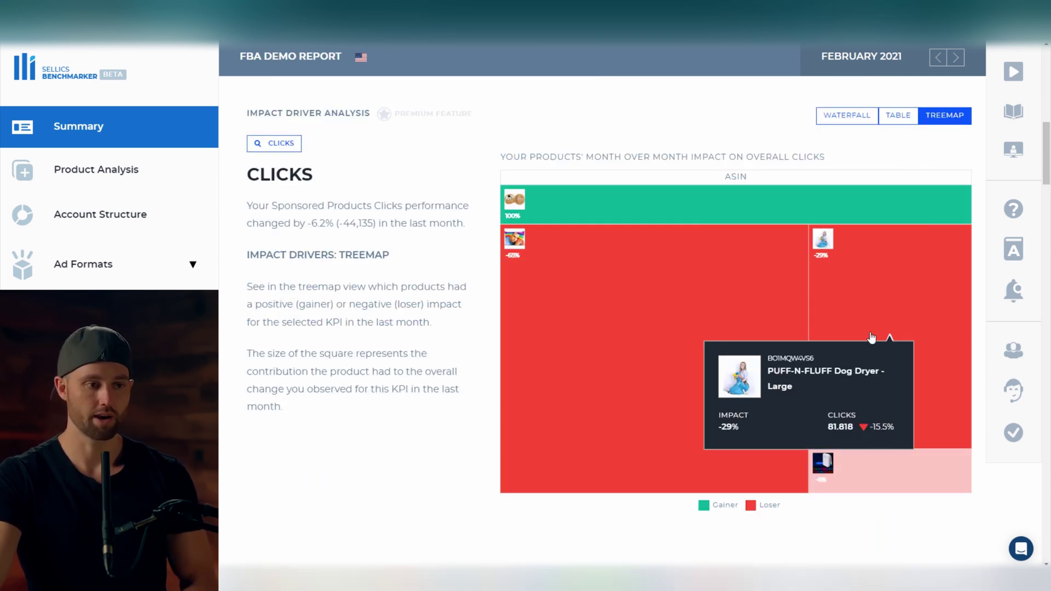
mouse_move(878, 484)
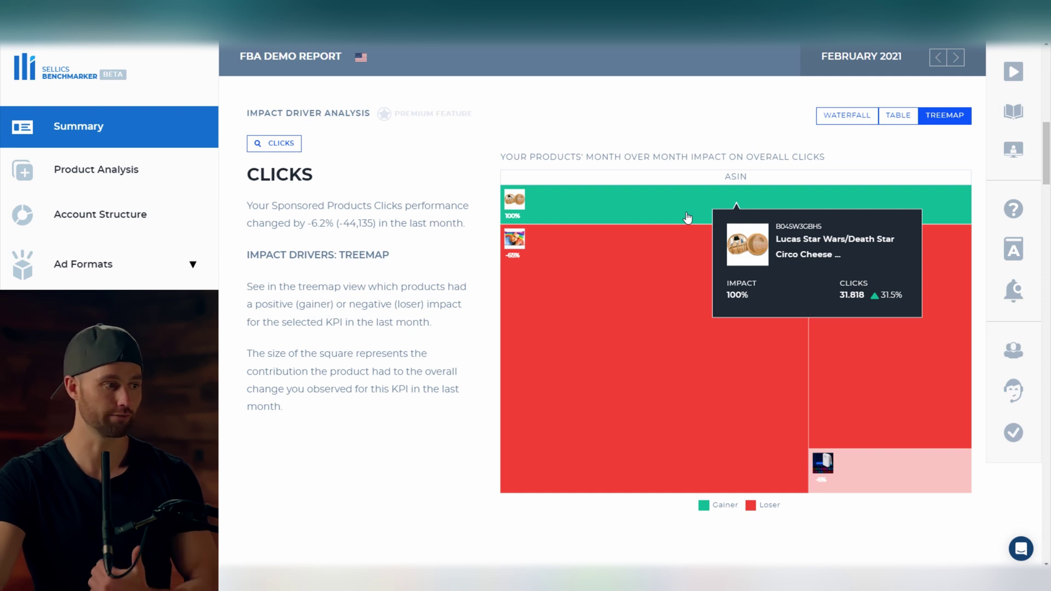
left_click(898, 116)
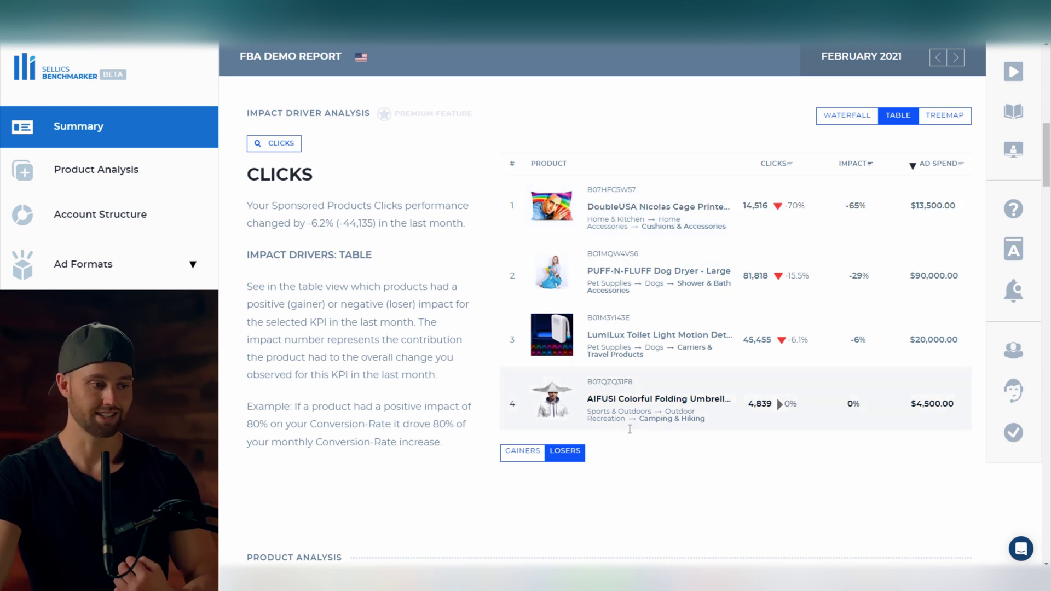
Show the gaining products for Clicks and switch the Impact Driver Analysis to the Orders volume KPI
left_click(528, 458)
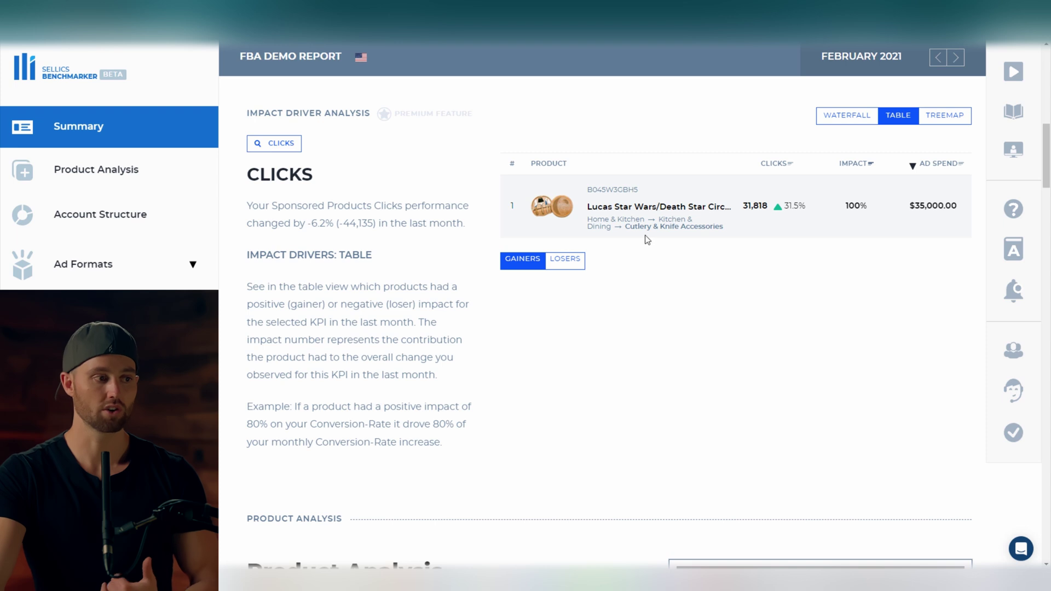
scroll(645, 221, "up", 5)
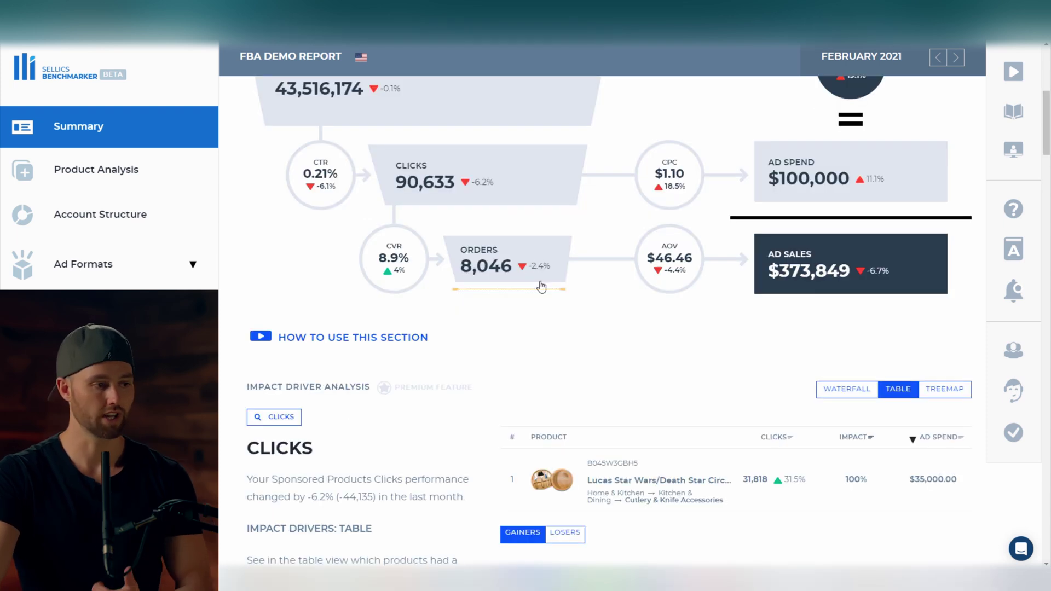
left_click(276, 418)
left_click(514, 508)
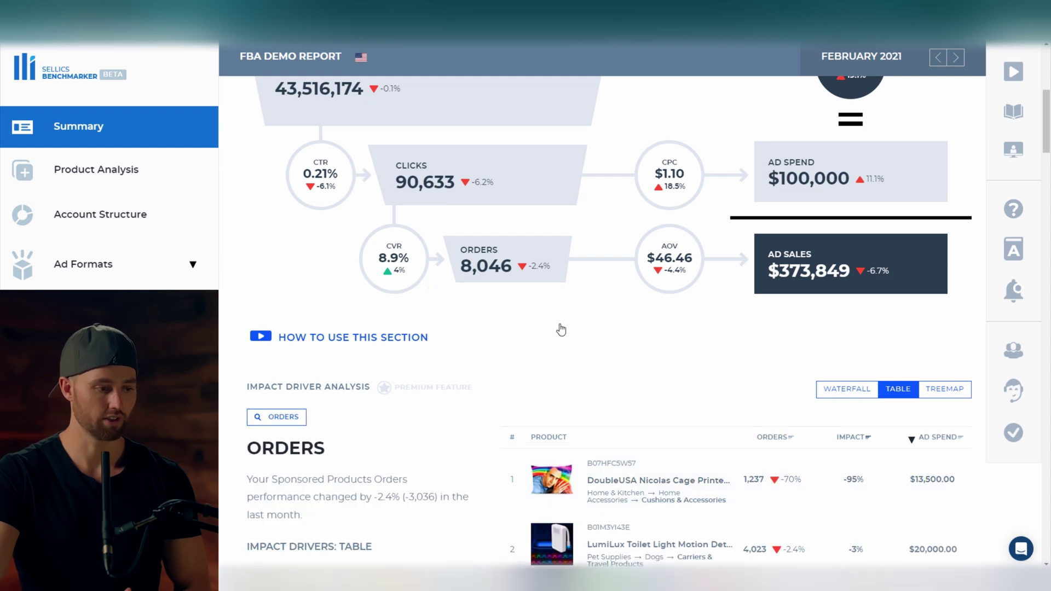
View the products' impact on overall Orders as a treemap and return to the table of losers
scroll(559, 329, "down", 5)
left_click(957, 121)
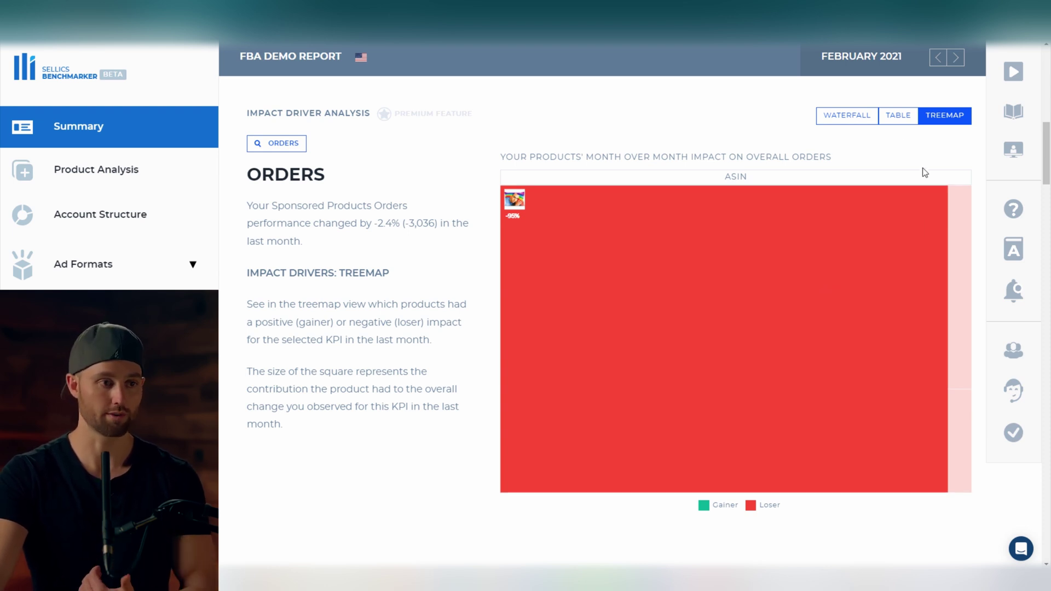
left_click(898, 118)
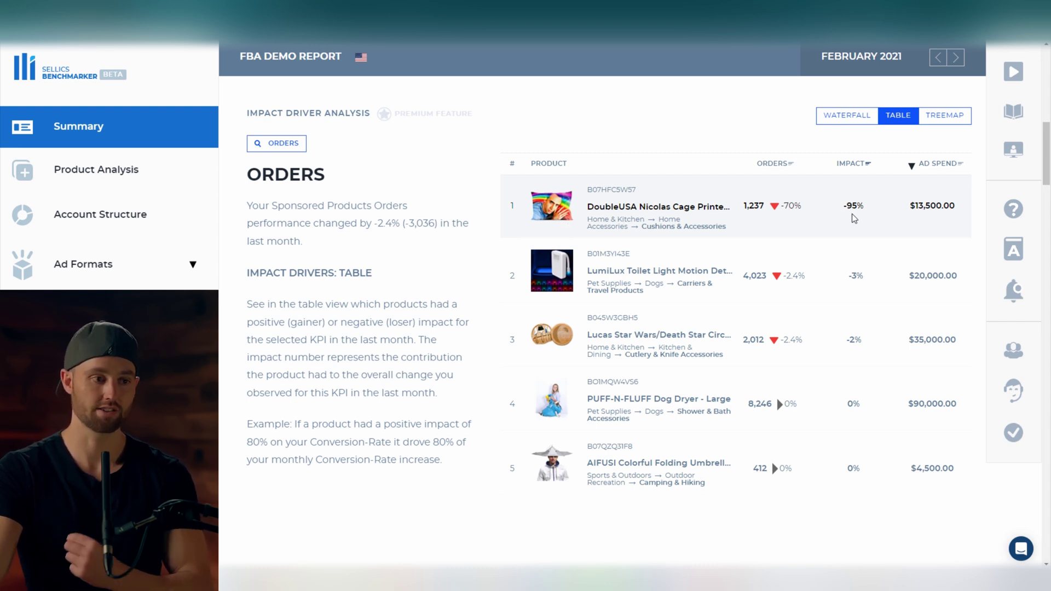
Check the Ad Spend change in the return on investment section and switch the Impact Driver Analysis to the Ad Spend KPI
scroll(855, 219, "up", 5)
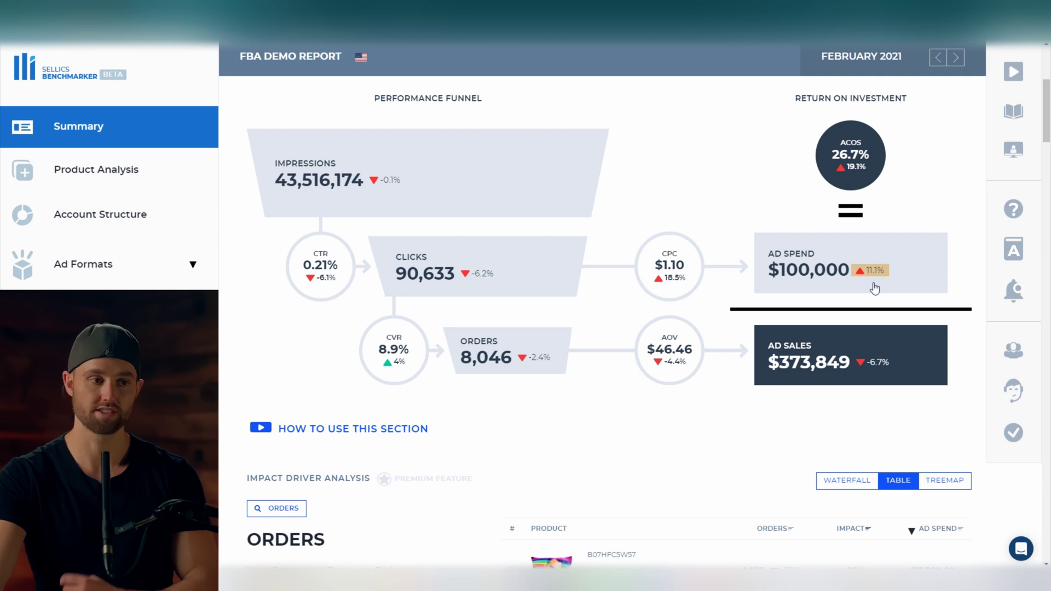
scroll(850, 282, "down", 3)
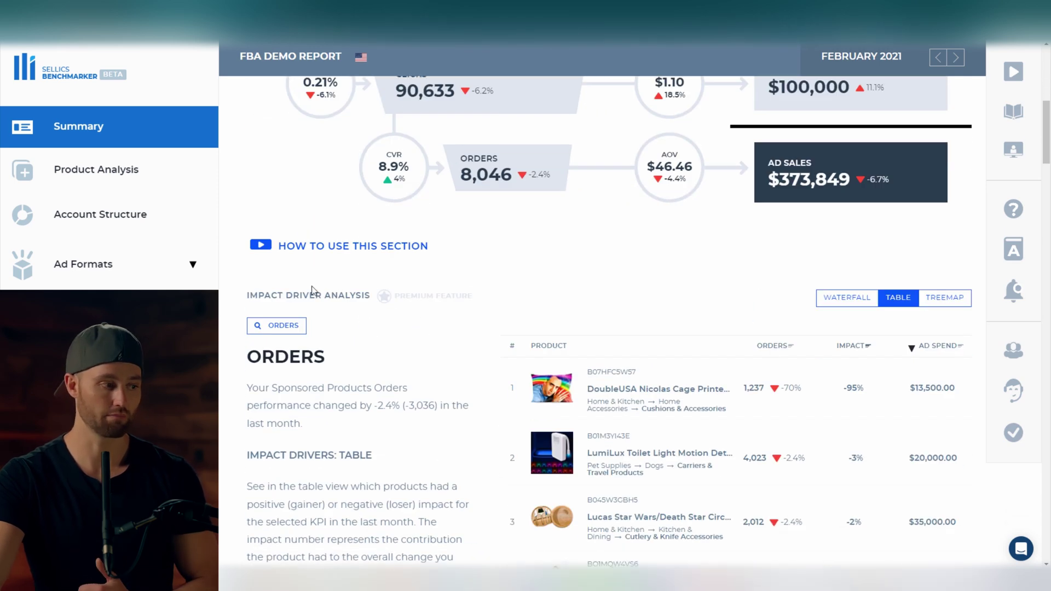
left_click(275, 325)
left_click(525, 367)
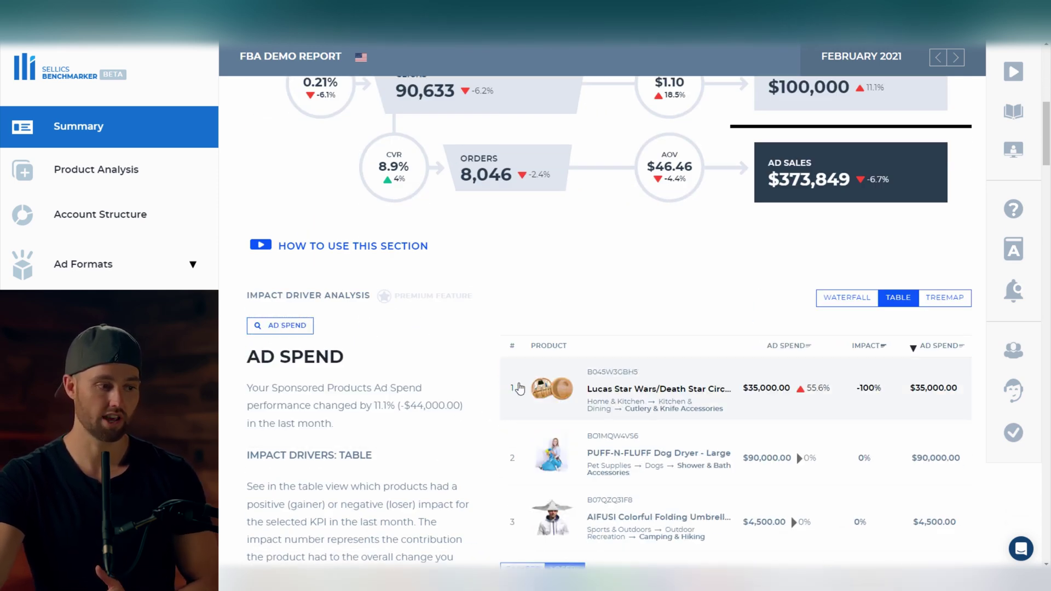
Show the Ad Spend impact as a treemap and inspect the details of the LumiLux Toilet Light and Lucas Star Wars products
scroll(538, 353, "down", 3)
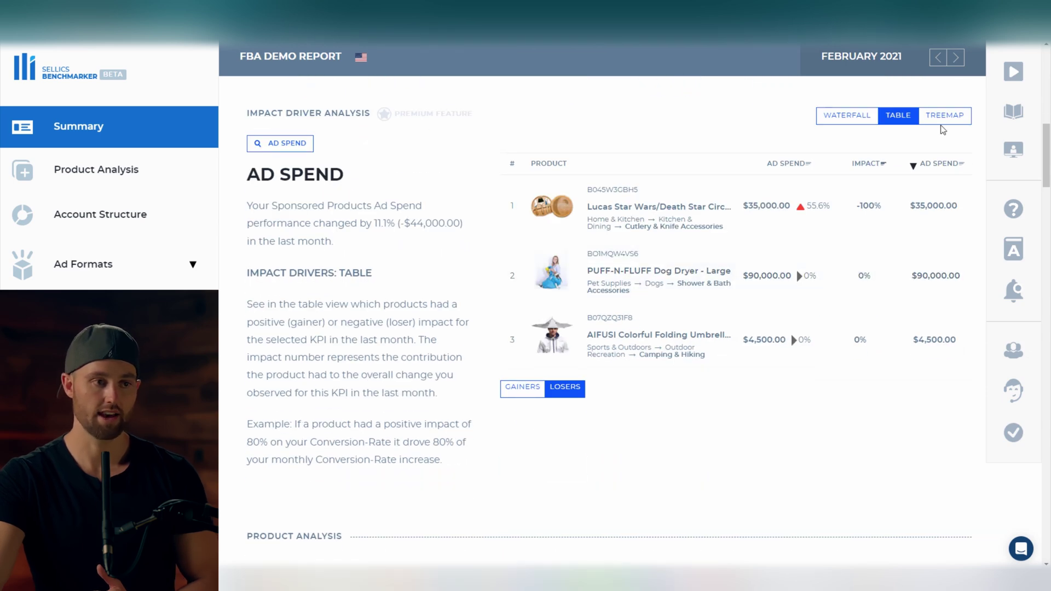
left_click(953, 116)
mouse_move(789, 315)
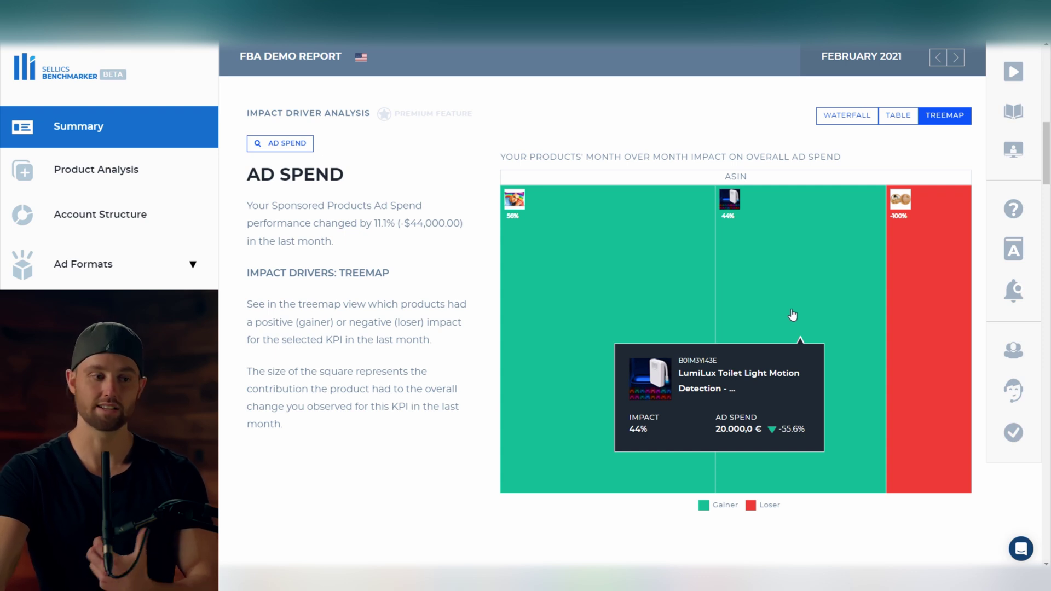
mouse_move(936, 313)
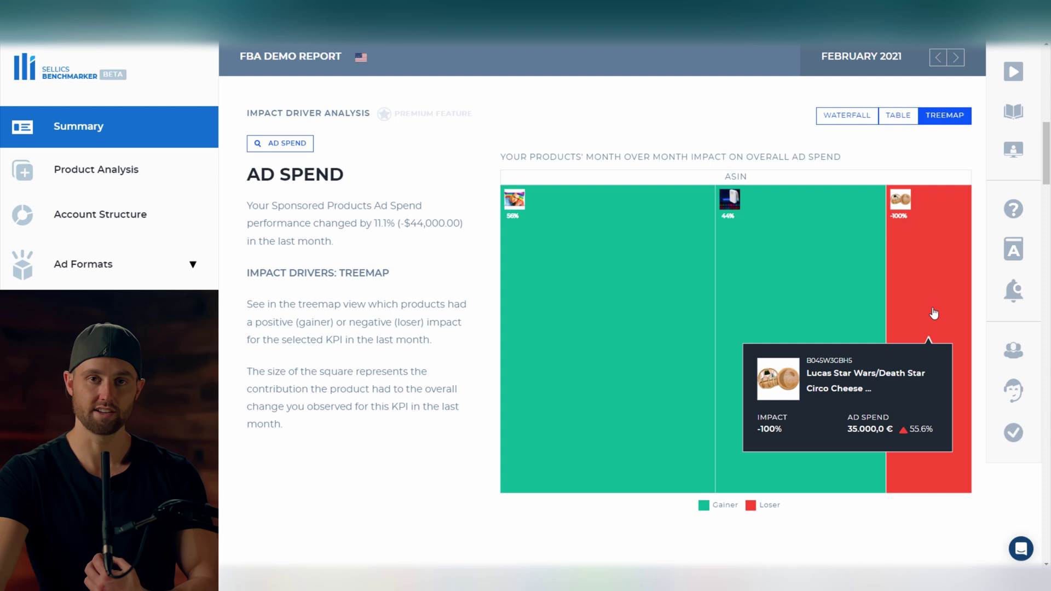
Show the Ad Spend impact drivers as a table, reviewing the losers and then the gainers
scroll(926, 246, "down", 1)
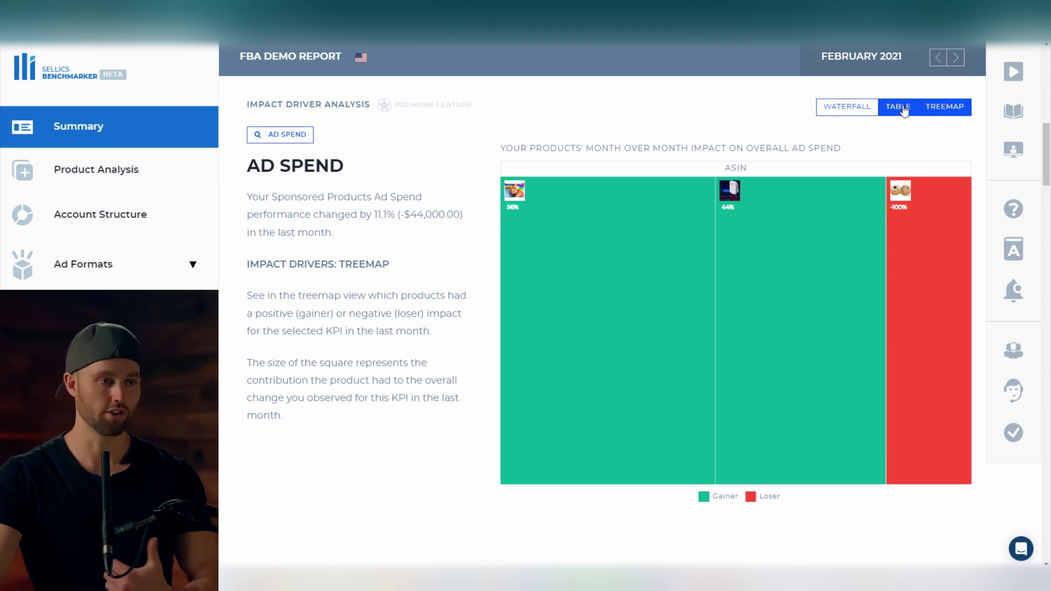
left_click(905, 111)
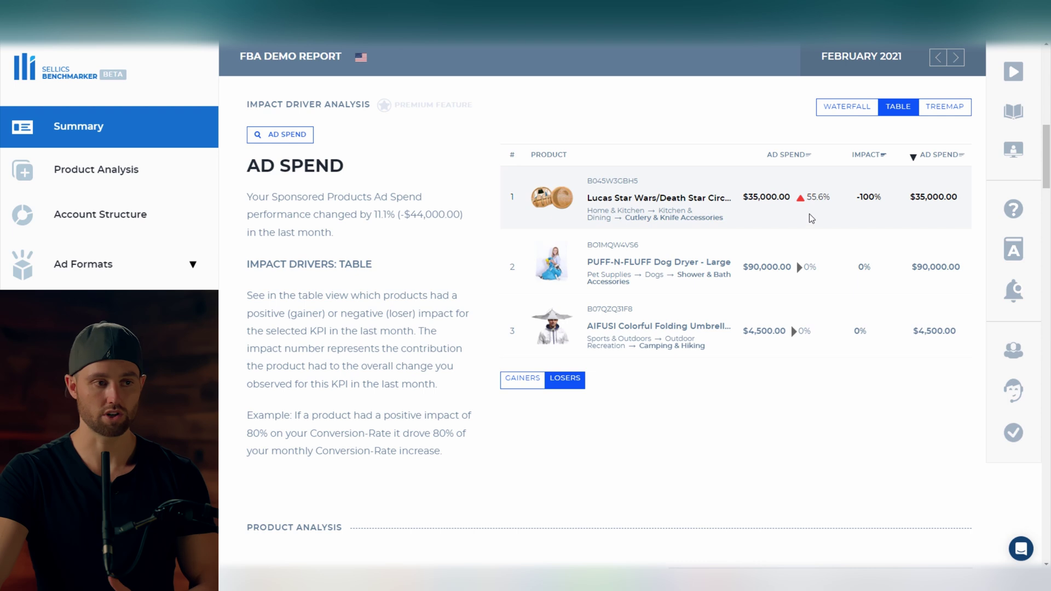
left_click(515, 382)
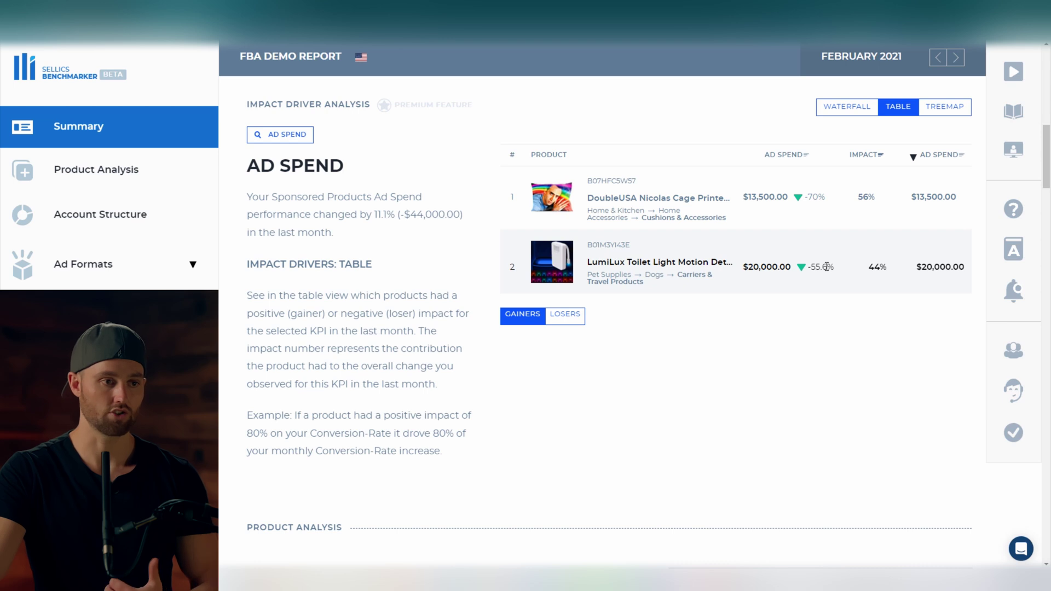
Show the Ad Spend impact as a waterfall chart and compare the Lucas Star Wars and LumiLux Toilet Light bars
left_click(848, 117)
mouse_move(772, 223)
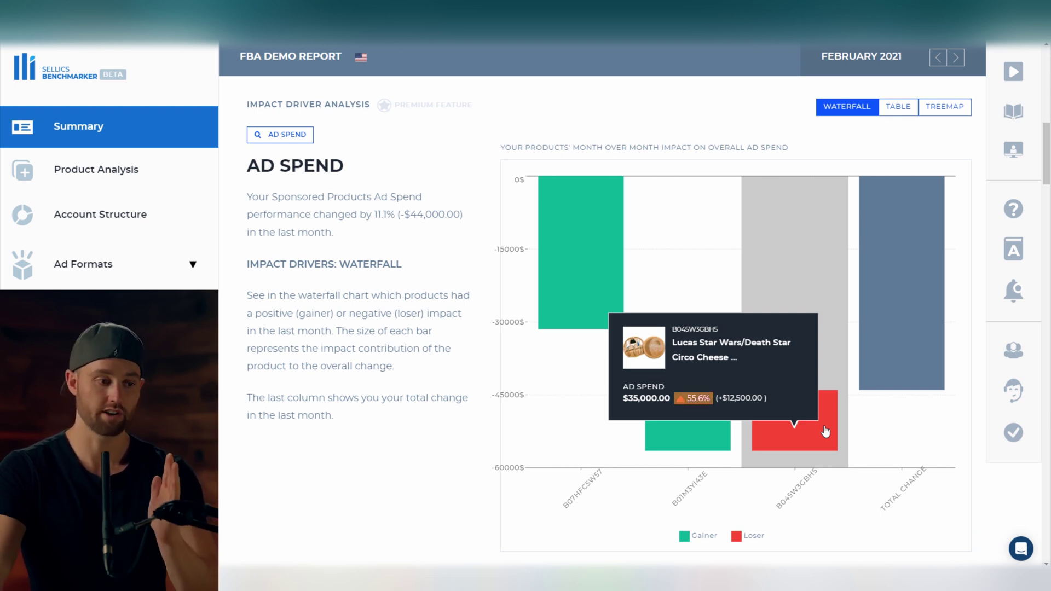
mouse_move(691, 432)
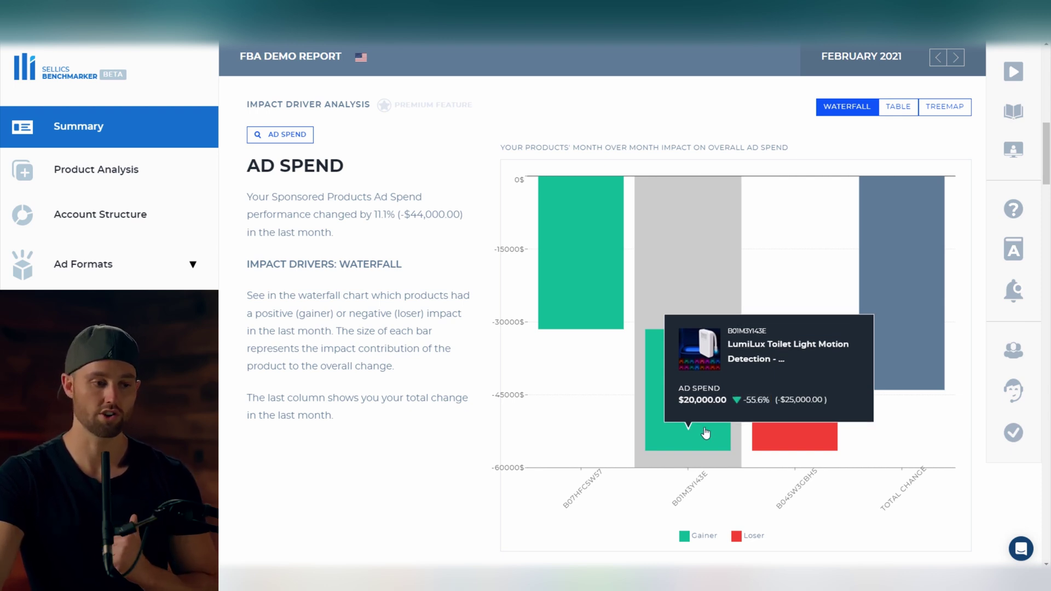
mouse_move(800, 428)
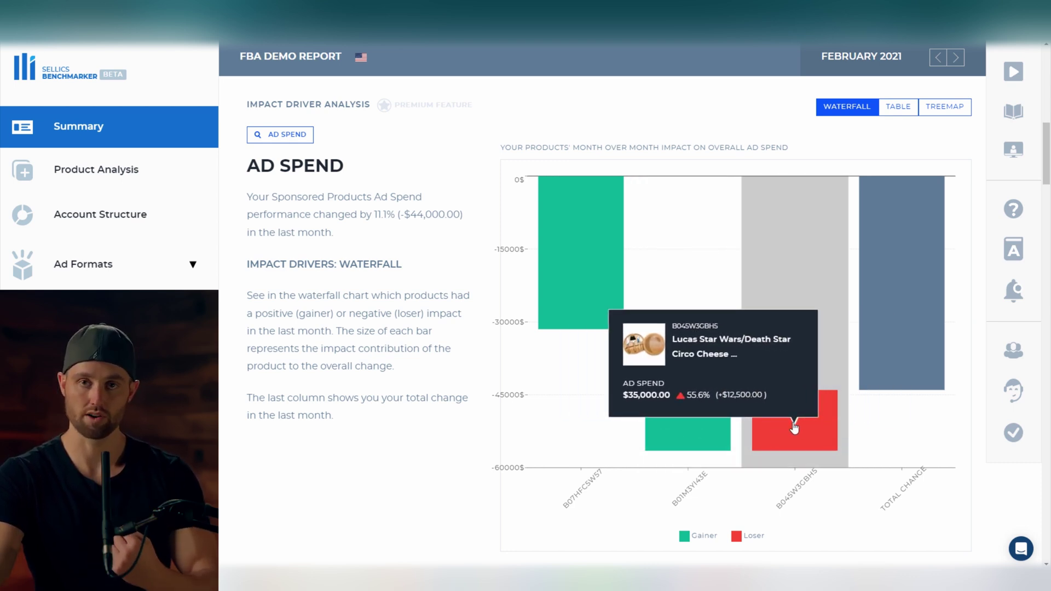
Close the KPI selection with CTR kept as the analysed KPI and review the performance funnel
scroll(622, 457, "up", 8)
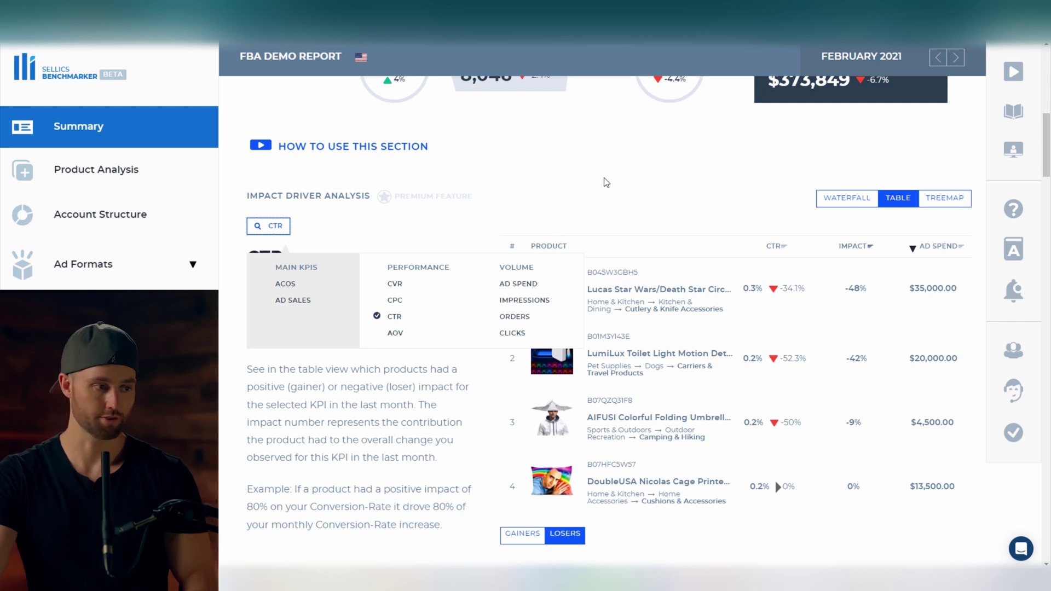
left_click(263, 237)
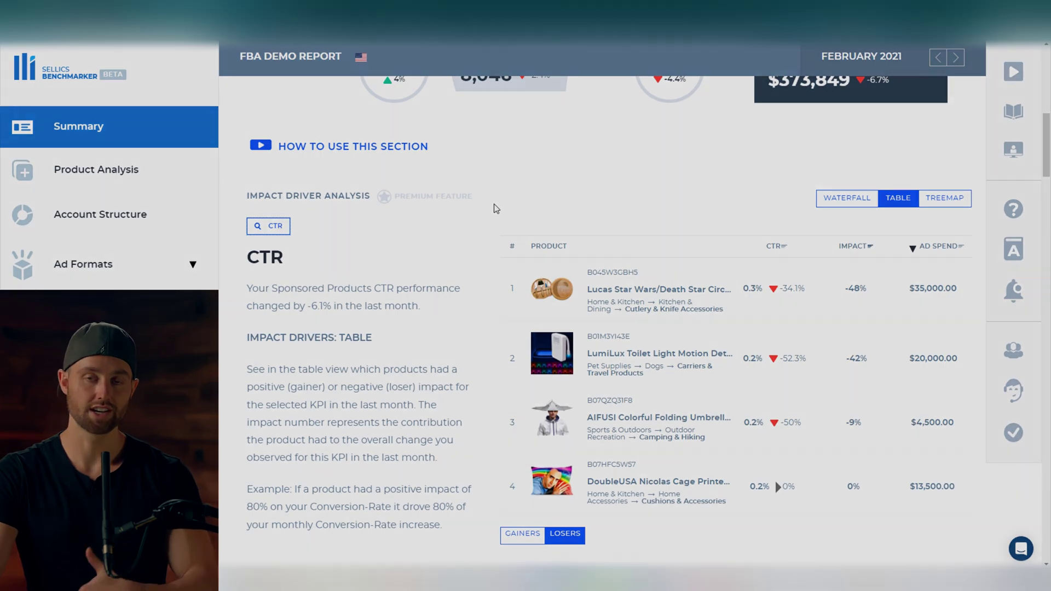
scroll(522, 236, "up", 7)
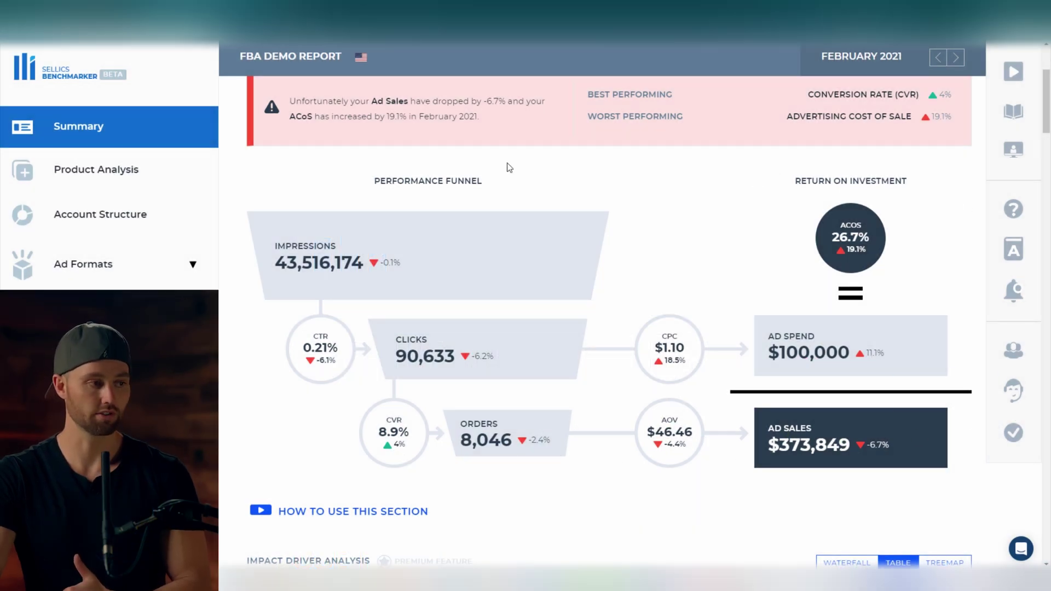
Go to the Product Analysis table and compare the PUFF-N-FLUFF Dog Dryer's CVR and CTR with their category benchmarks
scroll(689, 434, "down", 7)
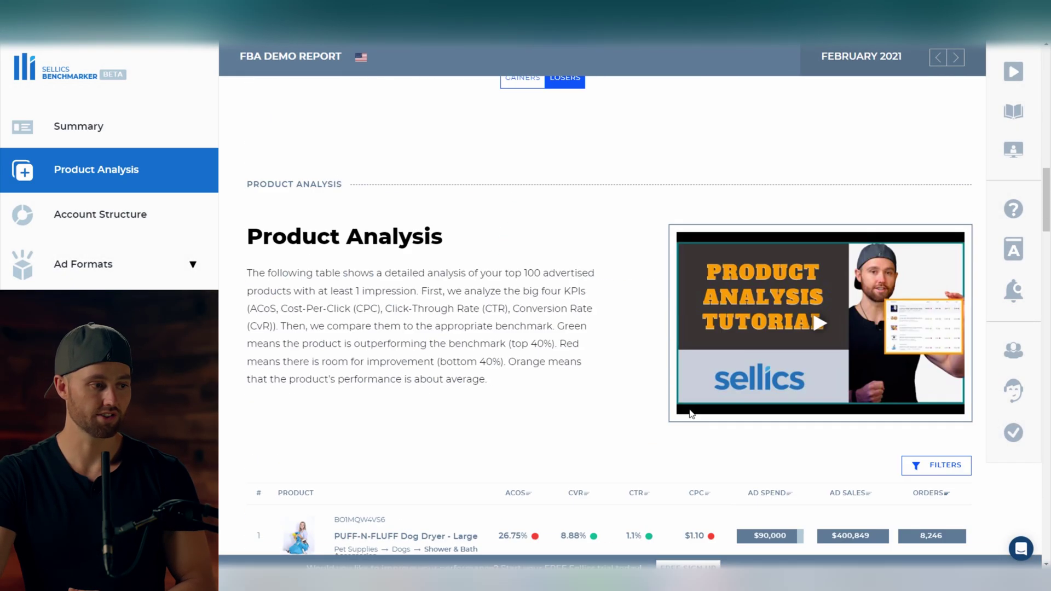
scroll(576, 339, "down", 5)
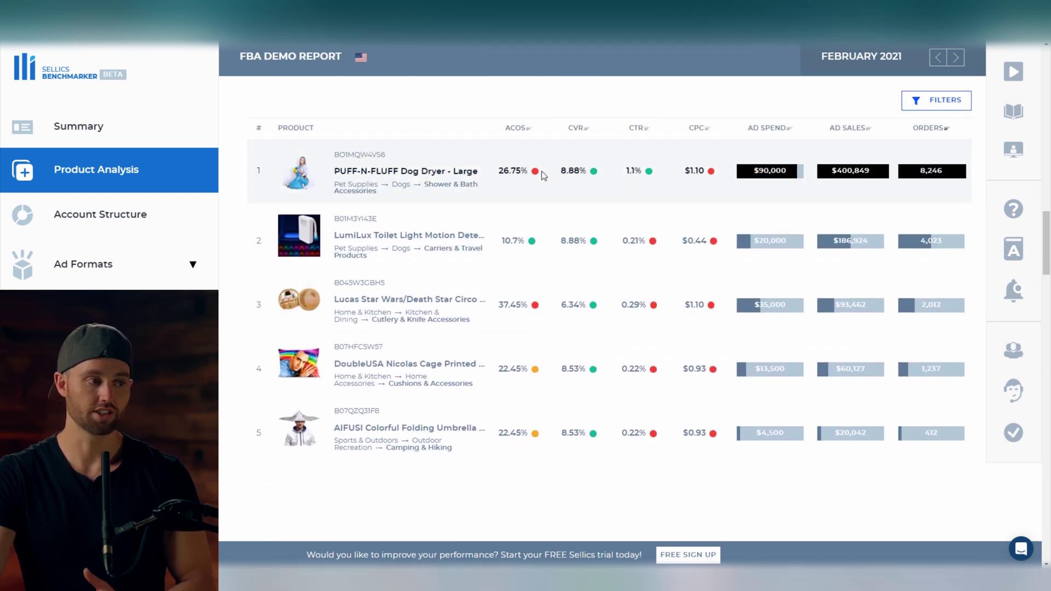
mouse_move(582, 174)
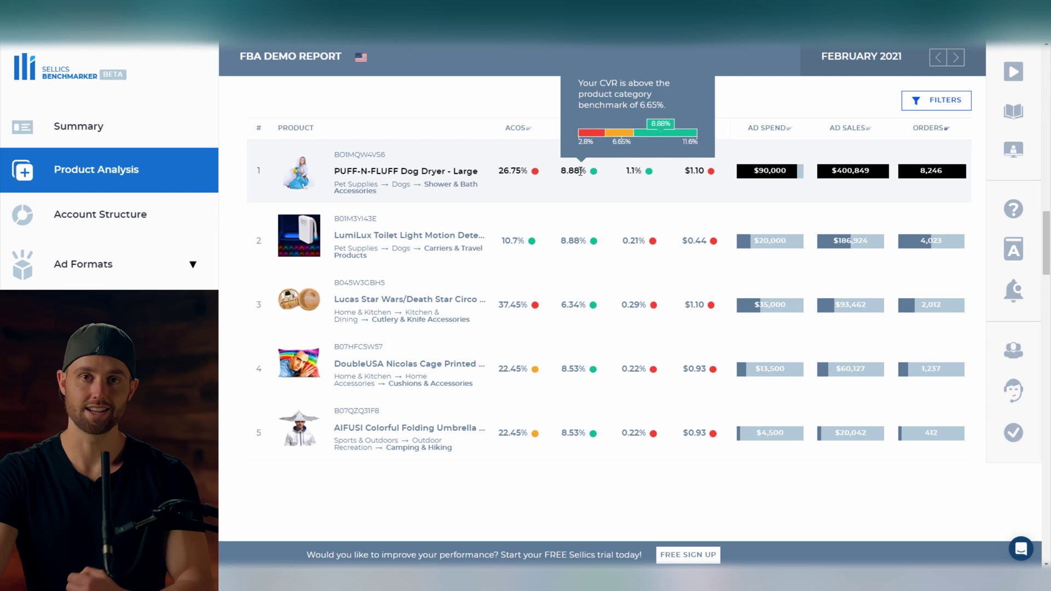
mouse_move(651, 173)
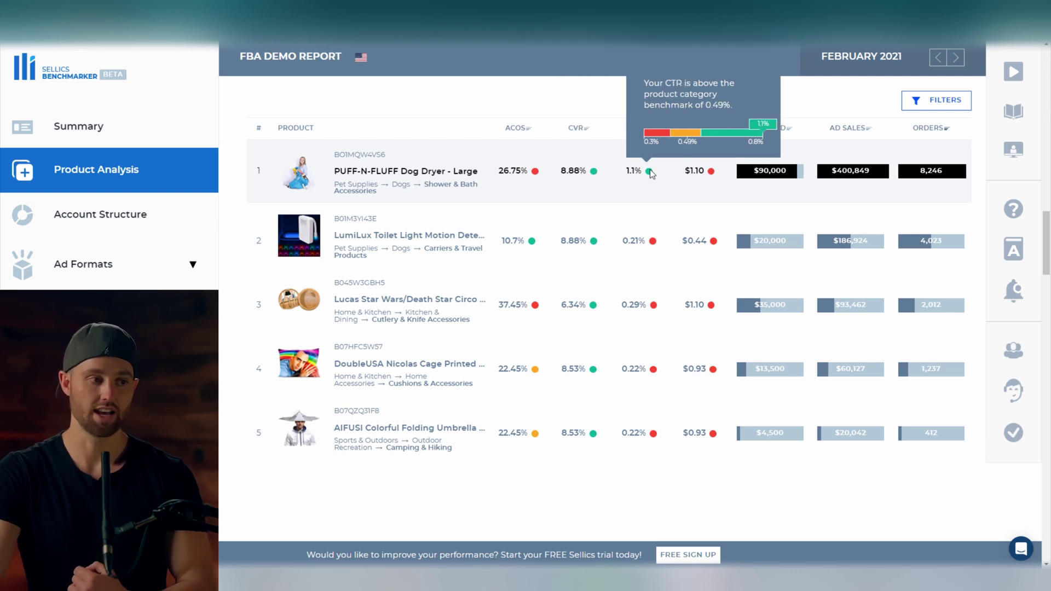
Review the Account Structure section, comparing the account's campaign, ad group, ASIN and keyword ratios with the category benchmarks
scroll(629, 226, "down", 10)
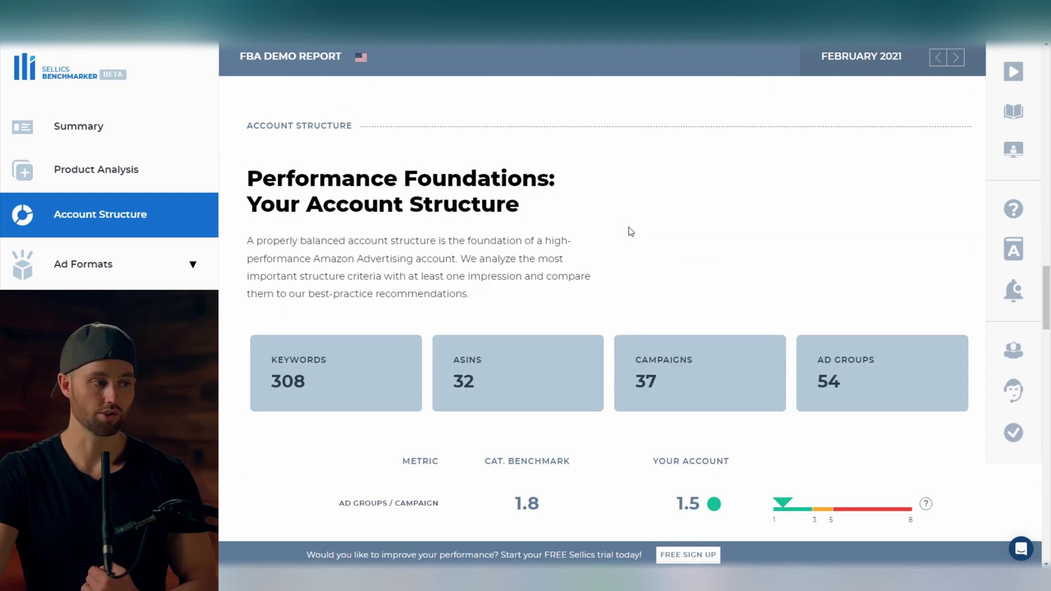
scroll(487, 274, "up", 1)
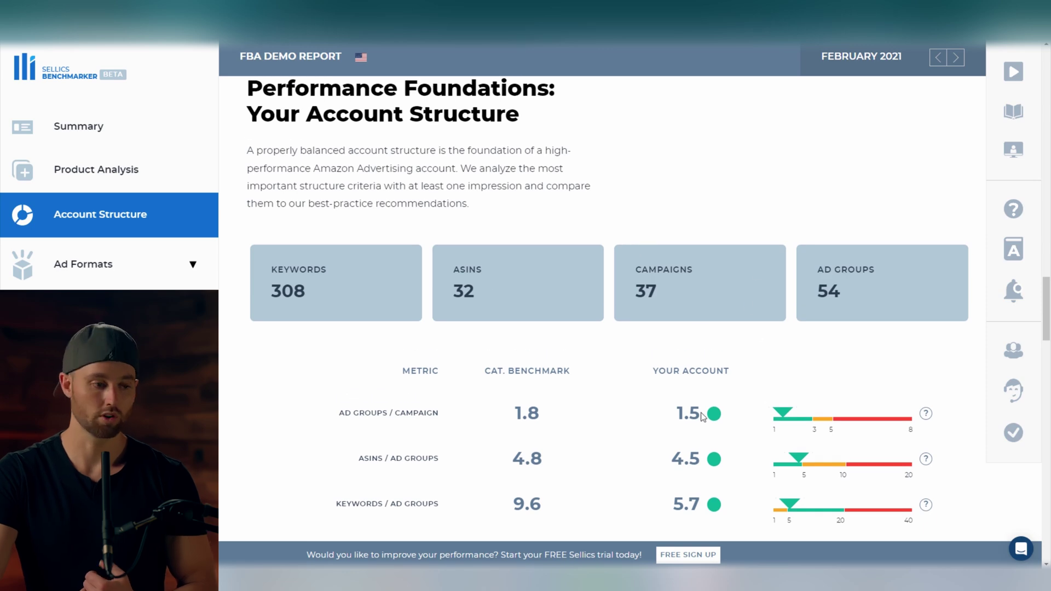
scroll(812, 429, "down", 7)
Review the ad spend distribution and the Sponsored Products score, and open the Sponsored Brands results
scroll(622, 446, "down", 3)
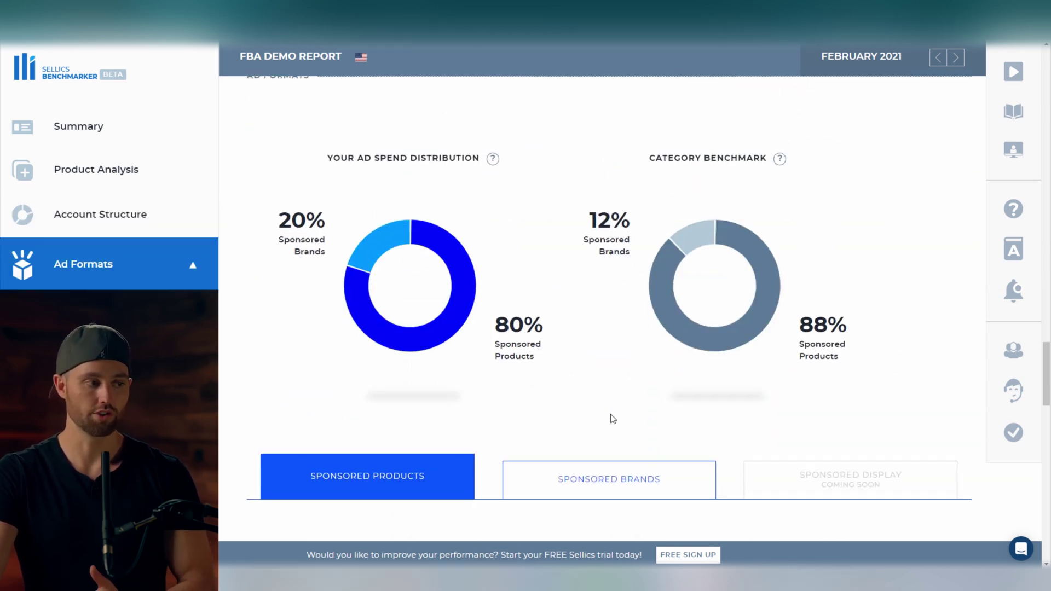
scroll(584, 332, "down", 6)
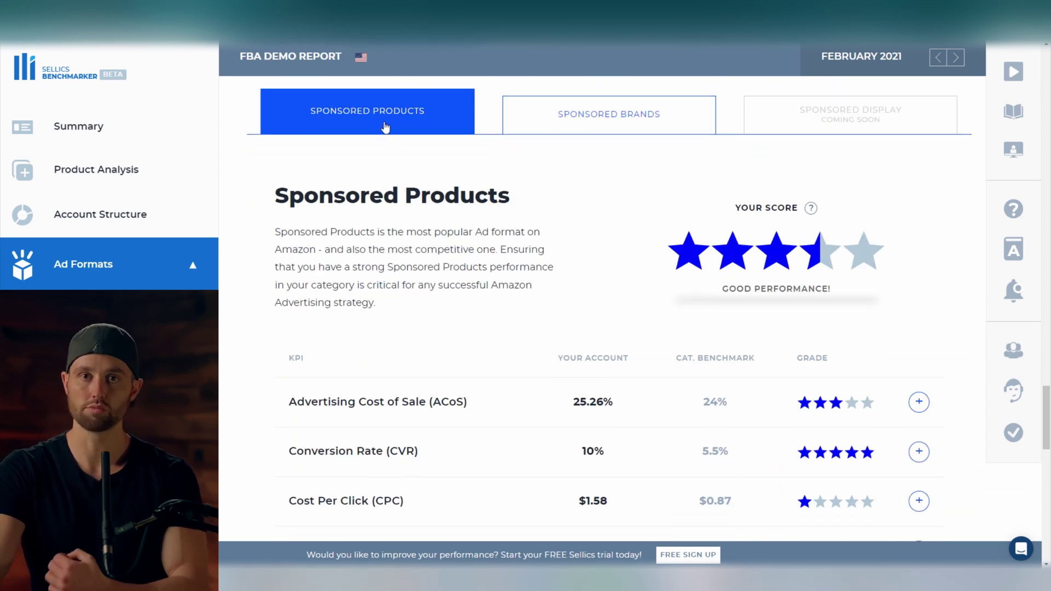
left_click(570, 119)
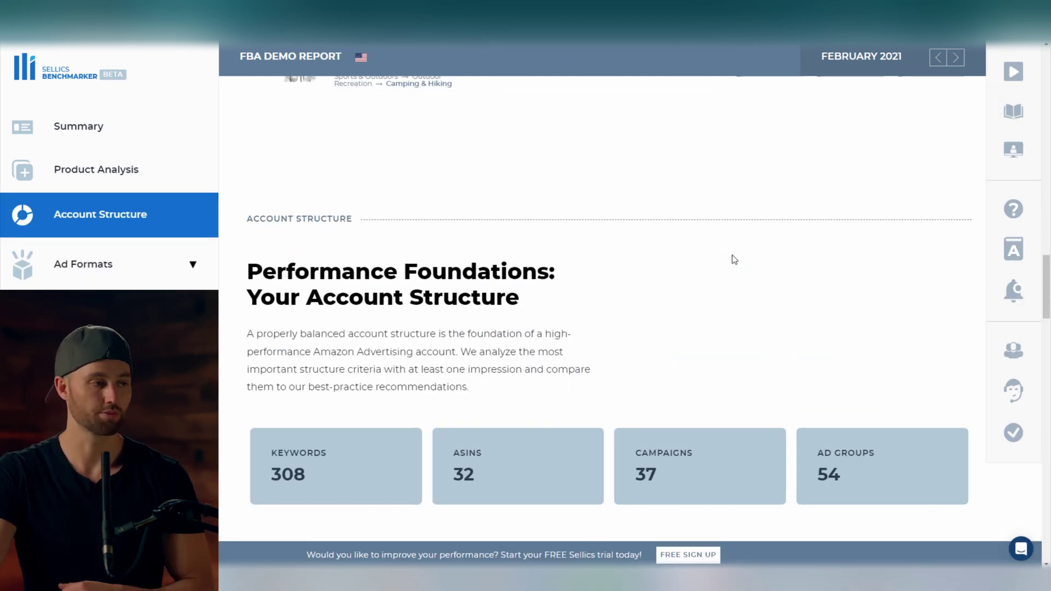
Return to the Product Analysis table of advertised products
scroll(734, 259, "up", 8)
scroll(756, 494, "down", 2)
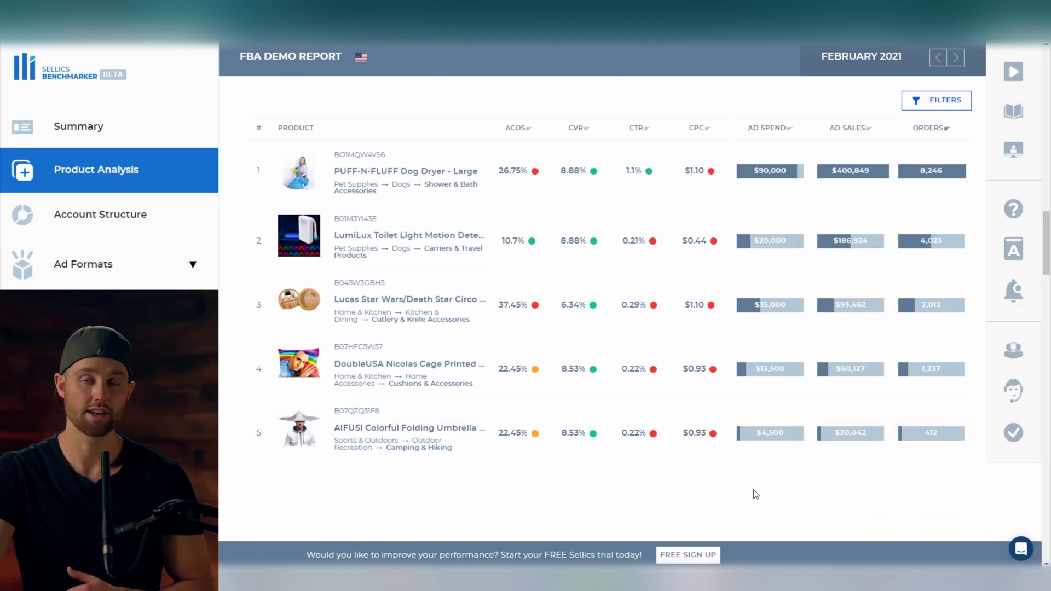